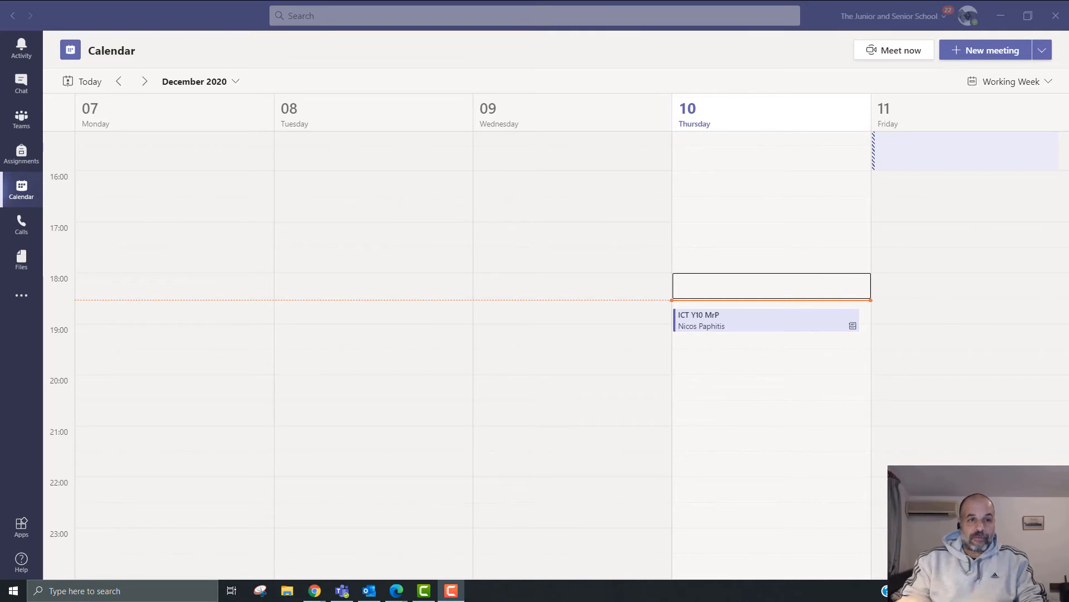
Step: Review the details of Thursday's 18:40 ICT Y10 meeting, including its assigned team channel, and close them
scroll(563, 313, "up", 5)
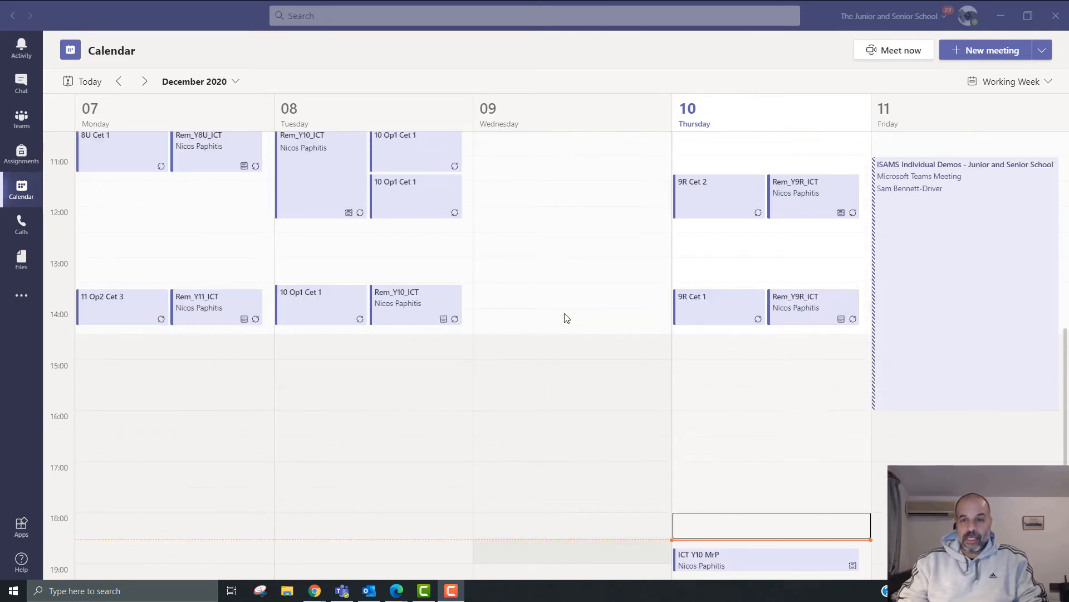
scroll(562, 310, "up", 1)
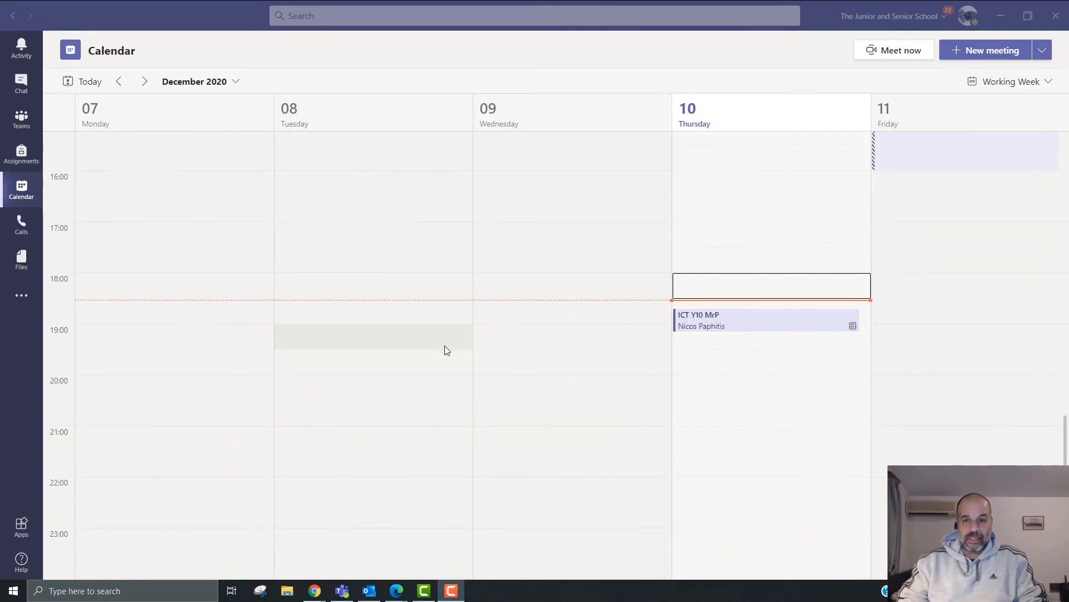
scroll(451, 345, "down", 6)
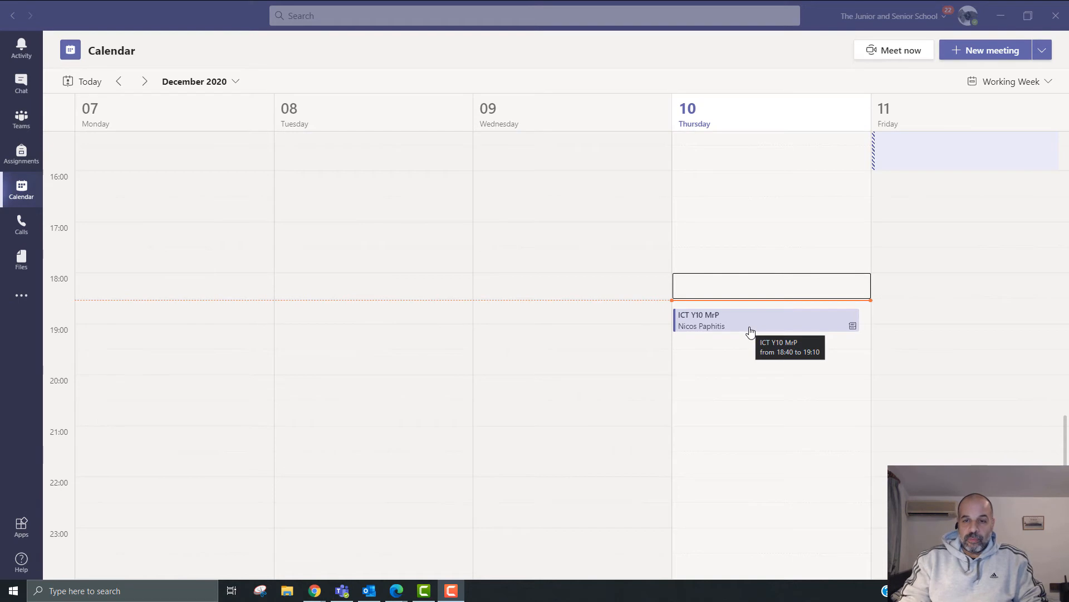
left_click(750, 329)
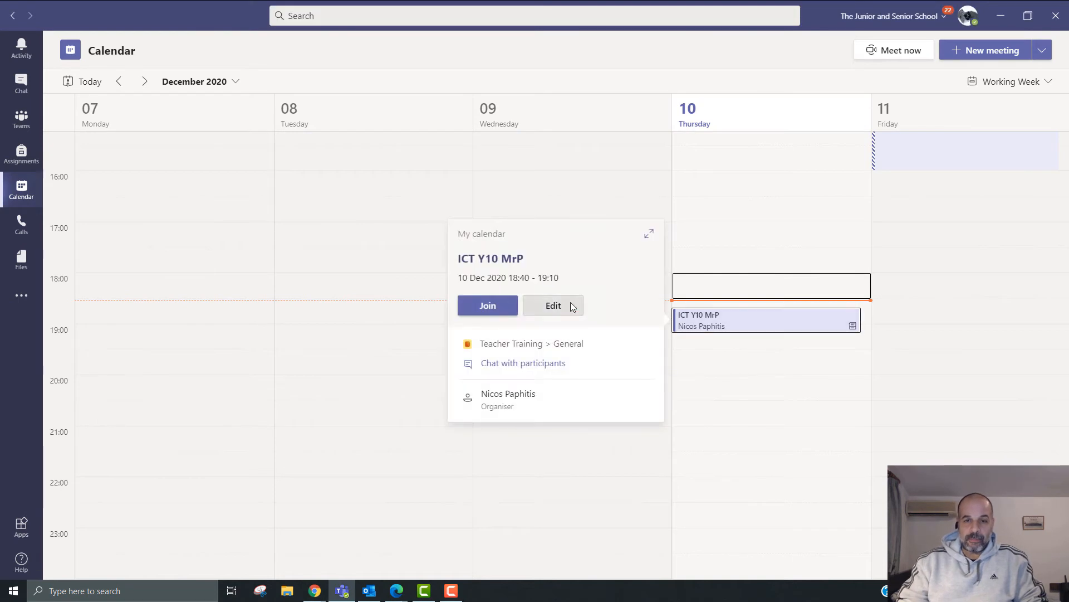
left_click(557, 306)
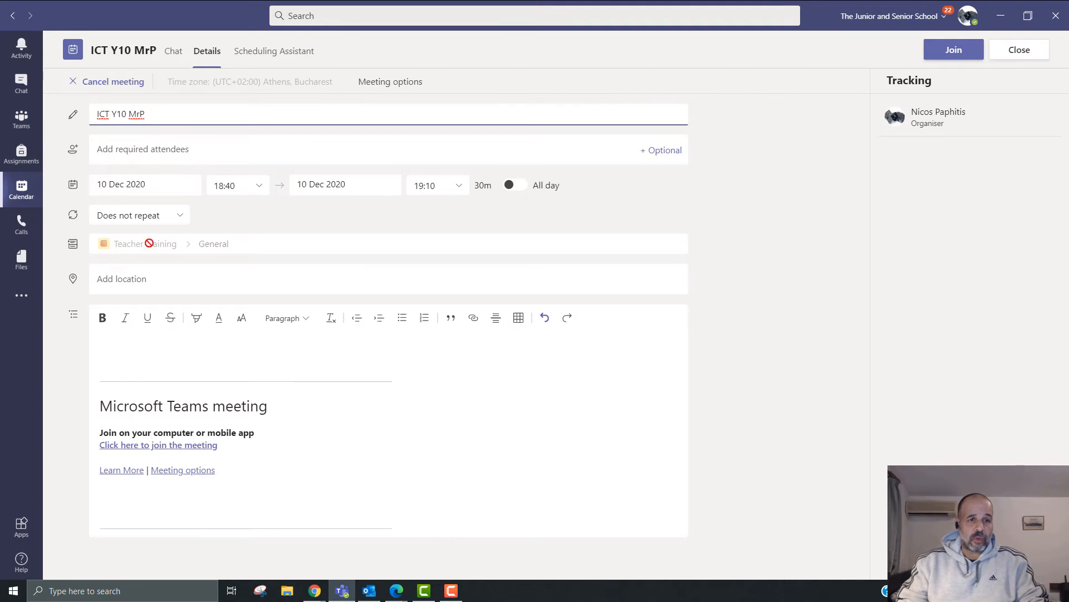
mouse_move(230, 243)
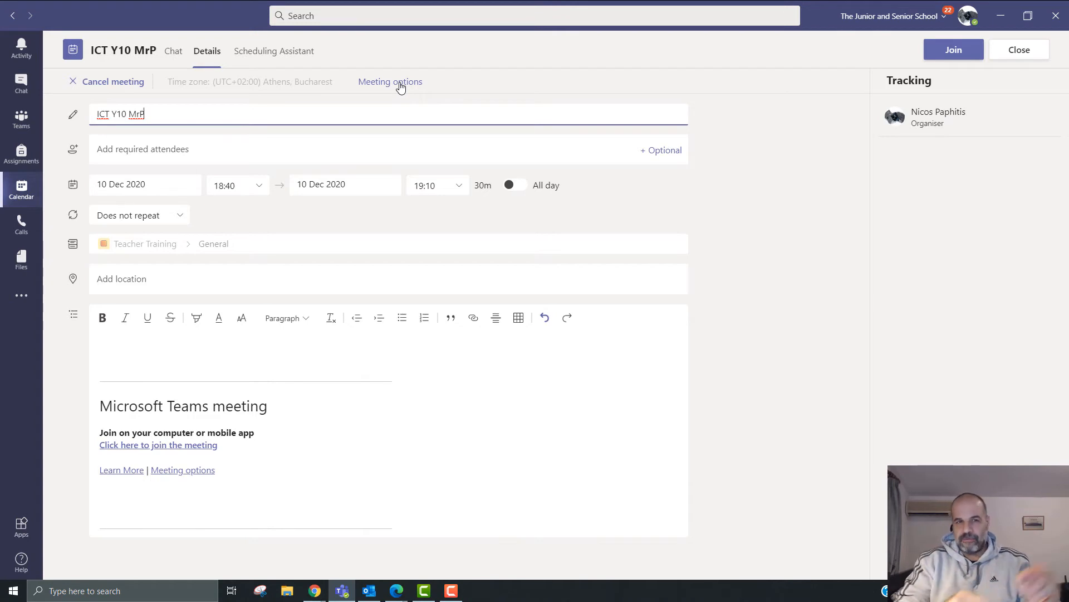
left_click(1018, 53)
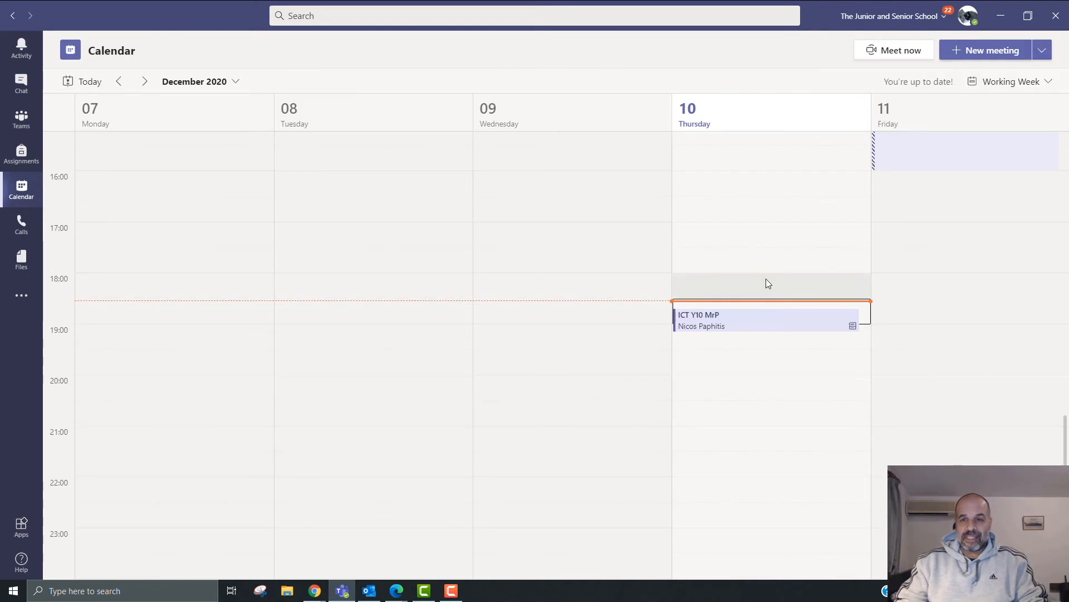
Step: Join Thursday's 18:40 ICT Y10 meeting, dismiss the muted-speakers notice and show the participants list
scroll(604, 260, "up", 5)
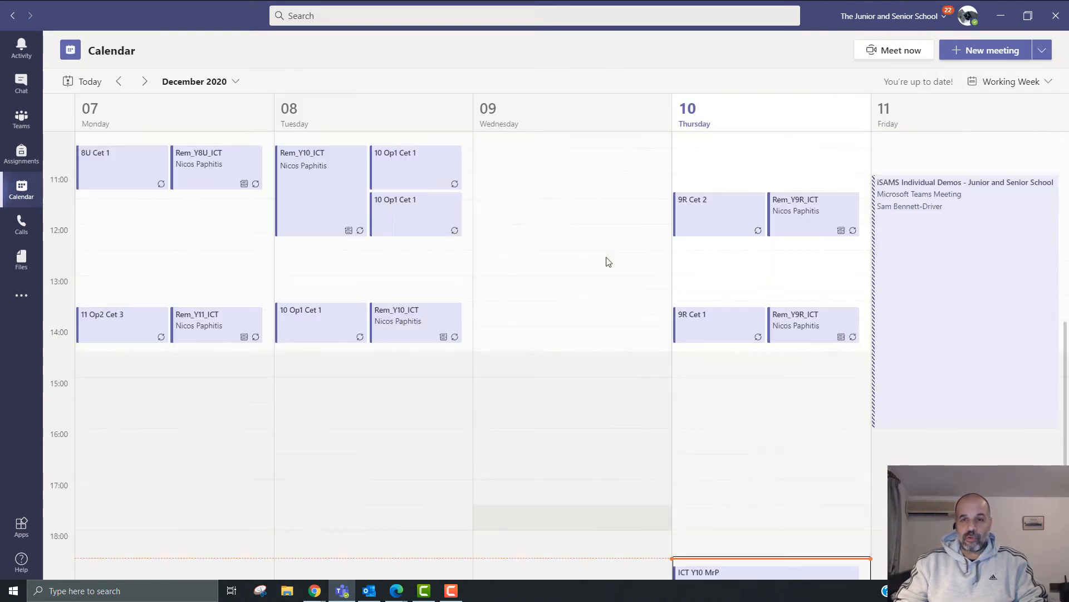
scroll(608, 262, "down", 5)
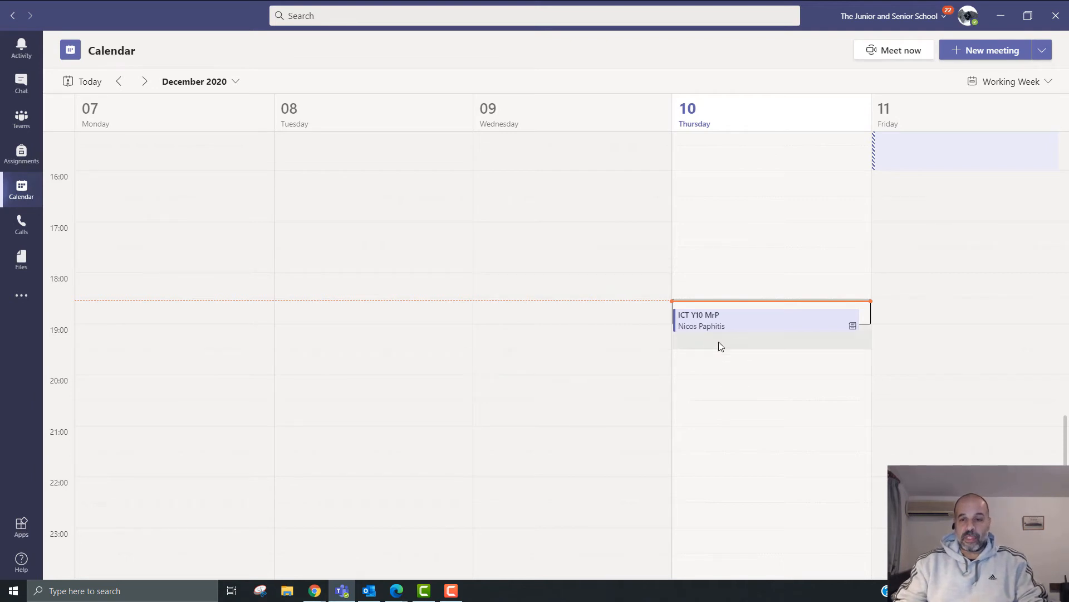
left_click(747, 325)
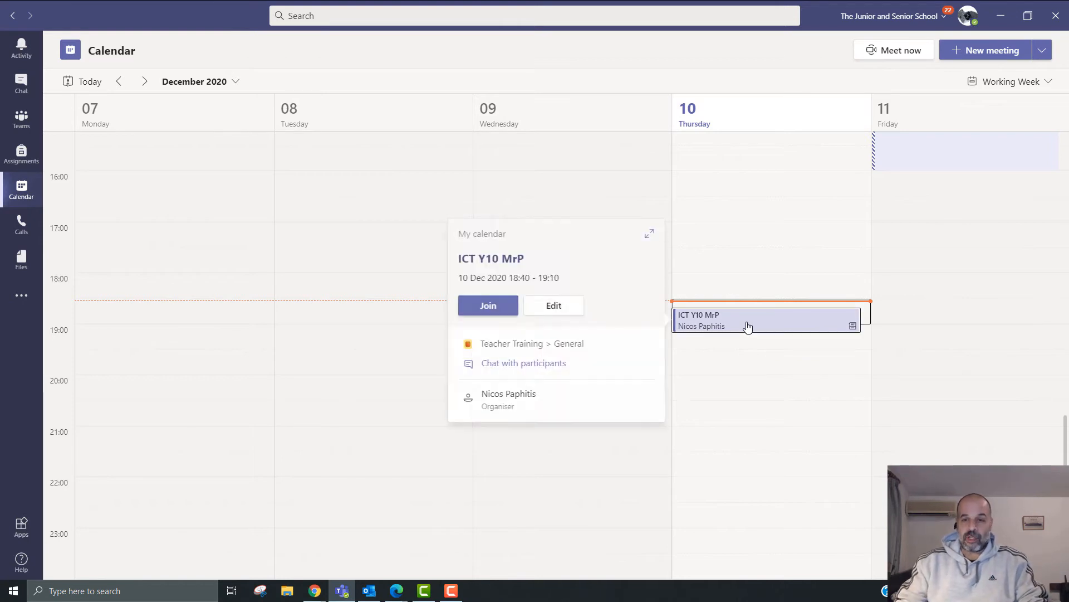
left_click(477, 312)
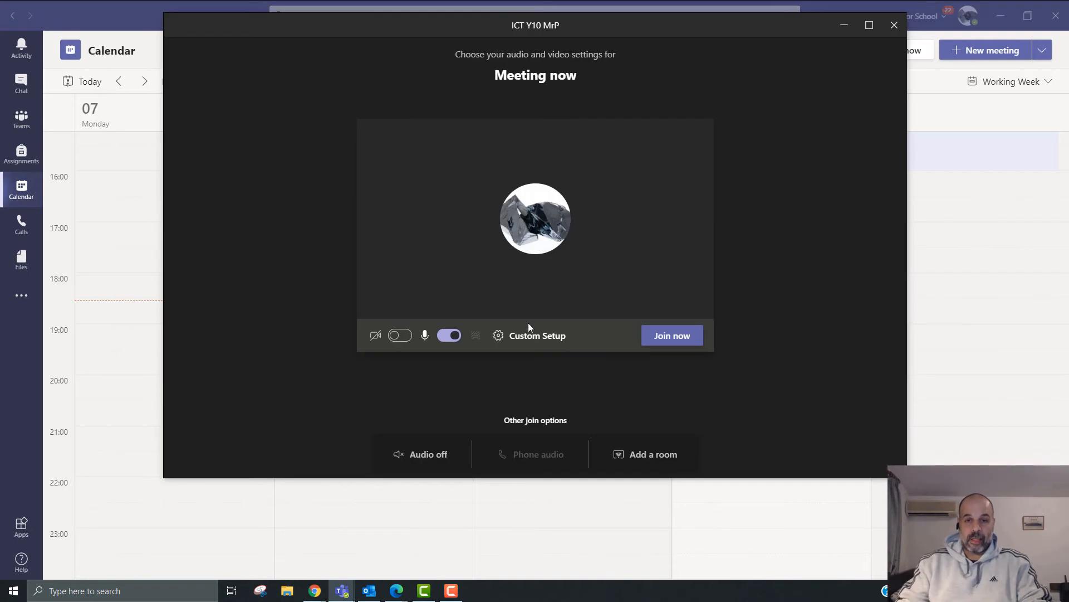
left_click(663, 337)
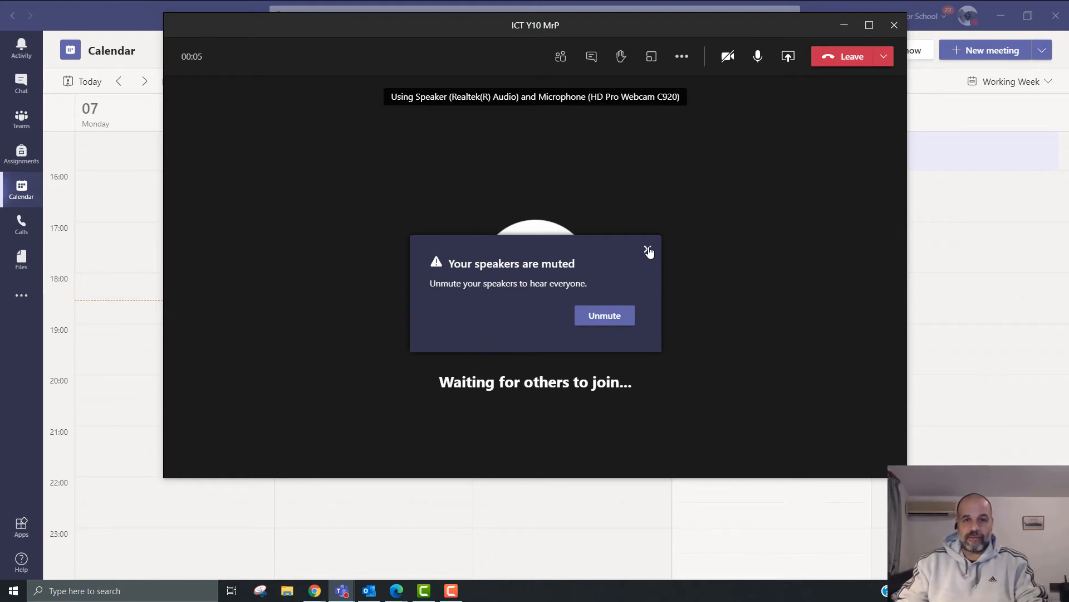
left_click(648, 250)
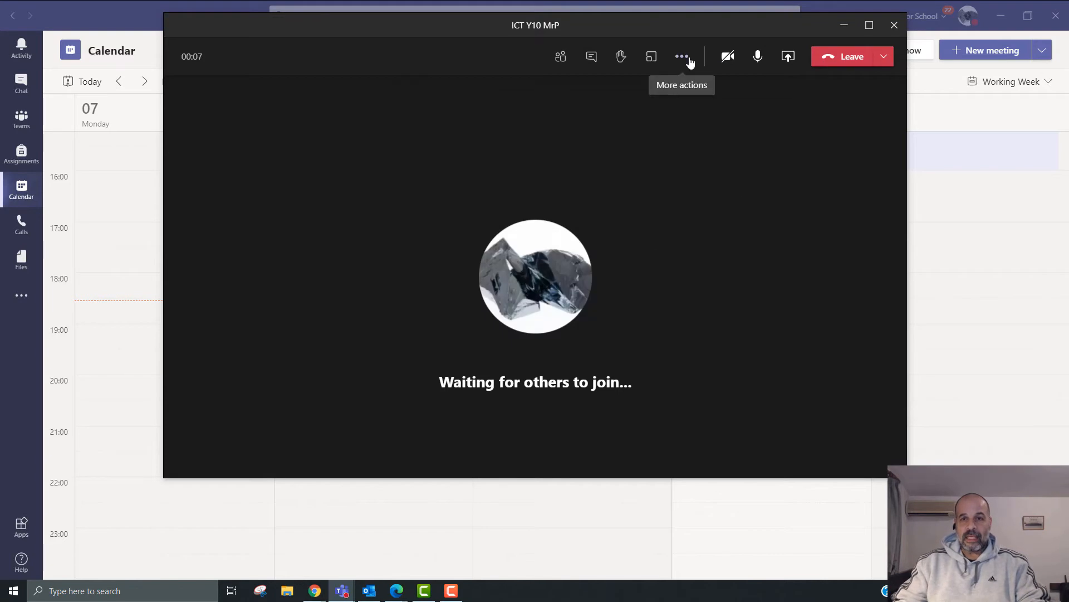
left_click(561, 58)
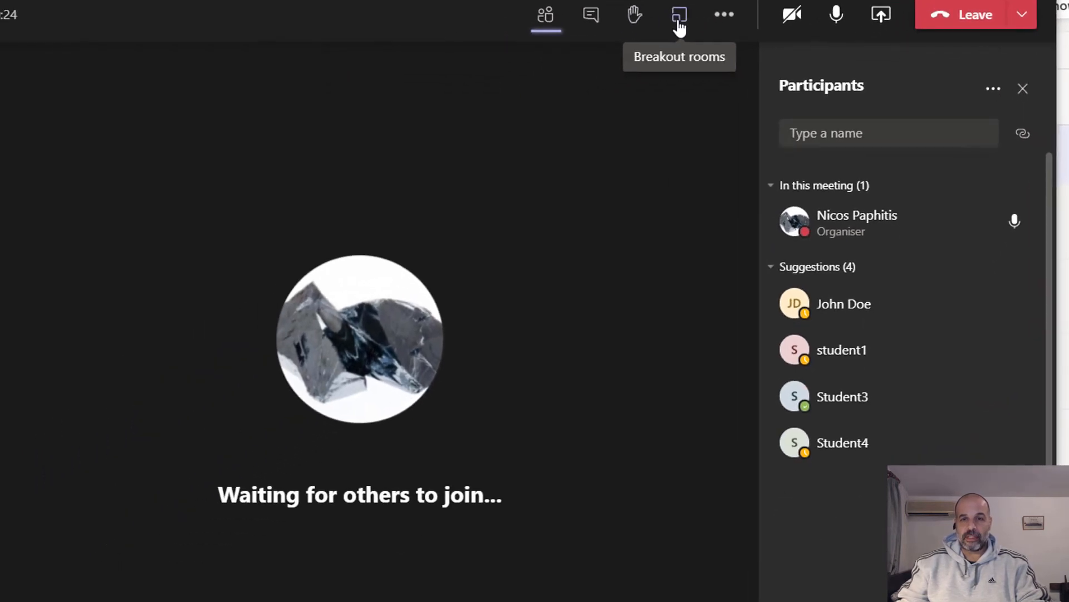
Step: Create 2 breakout rooms for the meeting with participants assigned manually
left_click(680, 23)
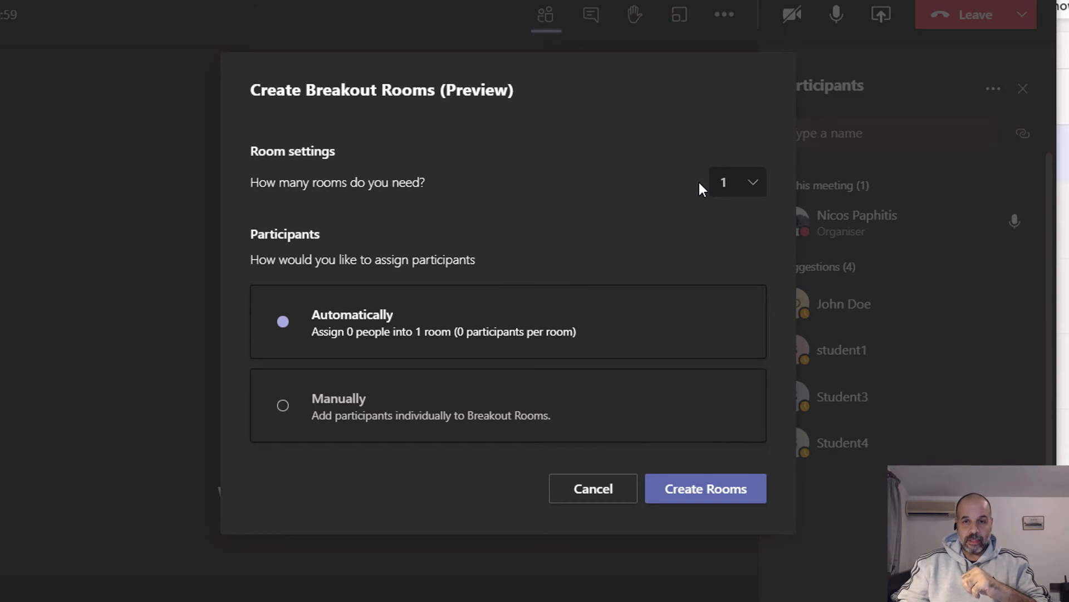
left_click(749, 191)
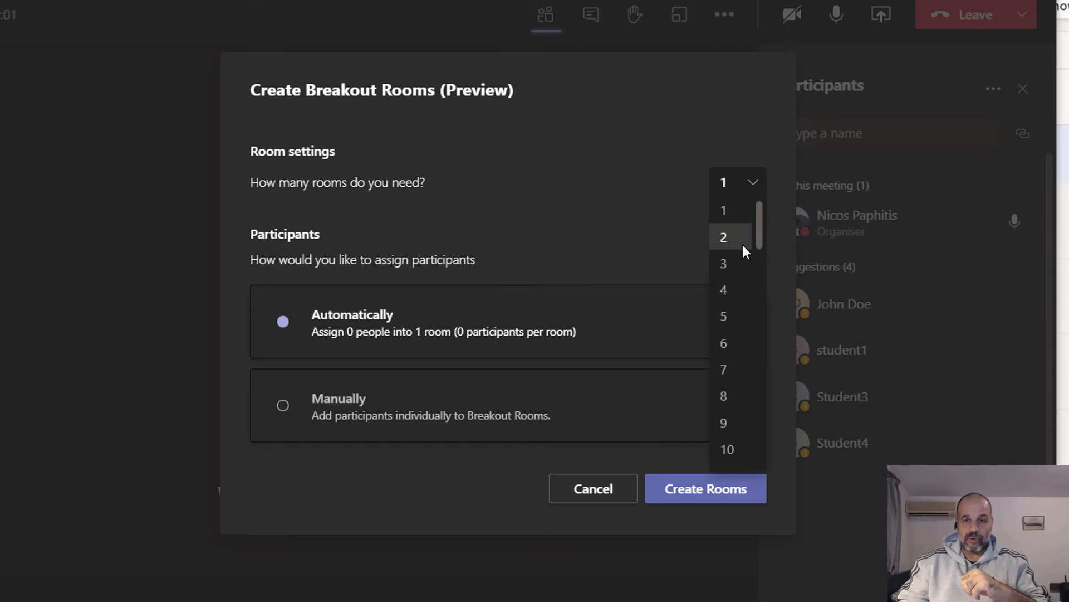
scroll(749, 358, "down", 10)
scroll(749, 362, "down", 4)
scroll(746, 389, "up", 7)
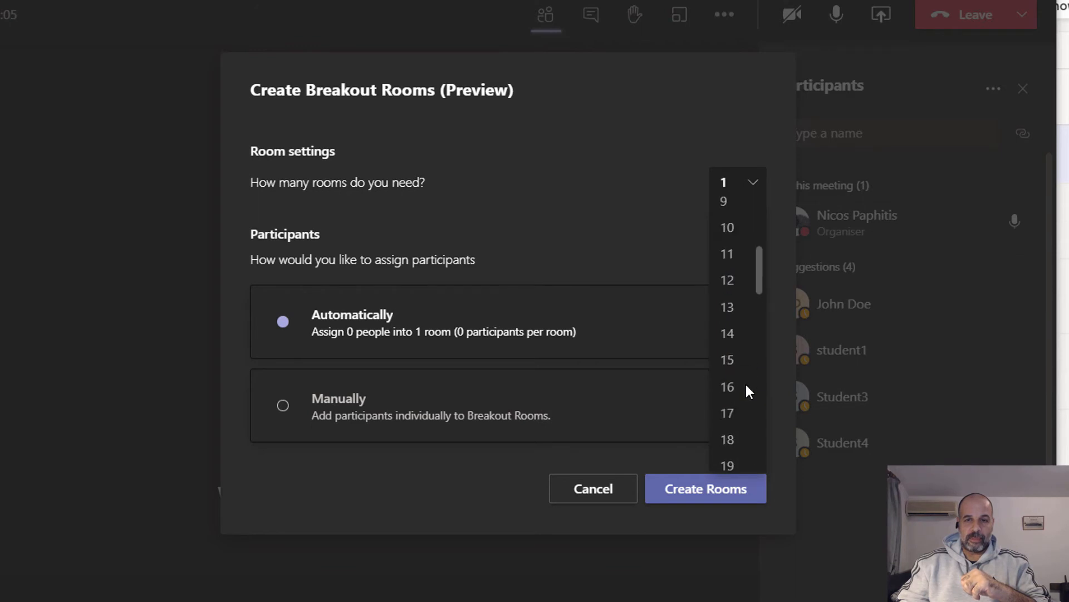
scroll(746, 390, "up", 6)
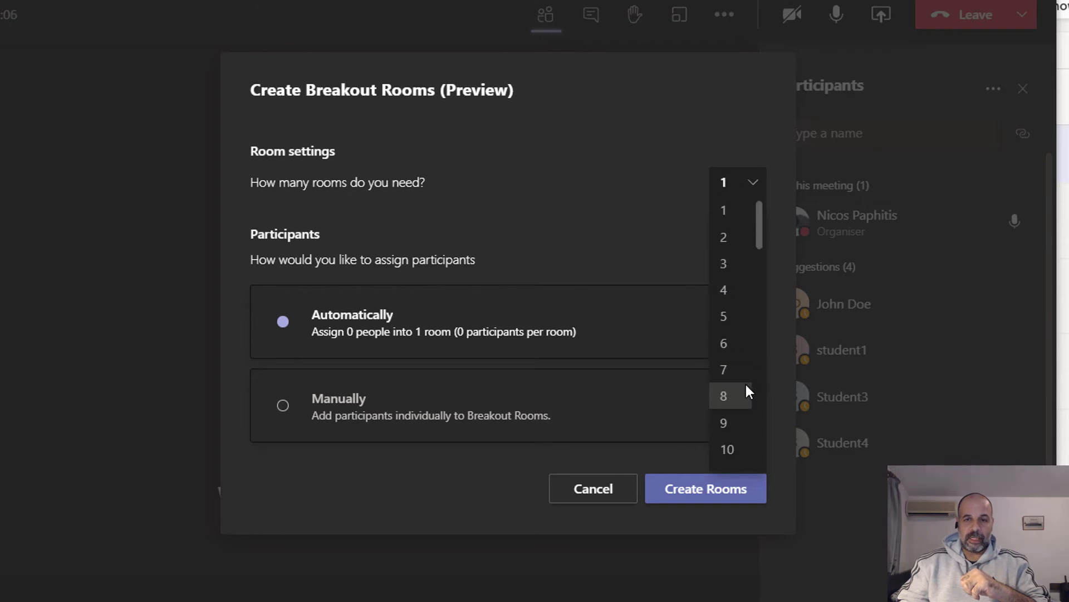
left_click(741, 243)
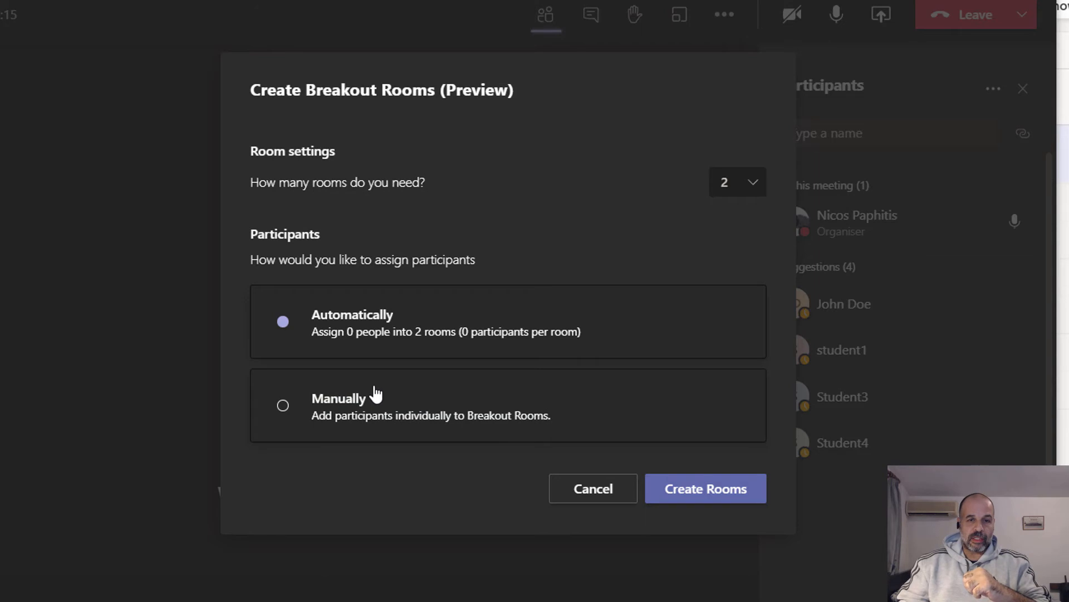
left_click(321, 411)
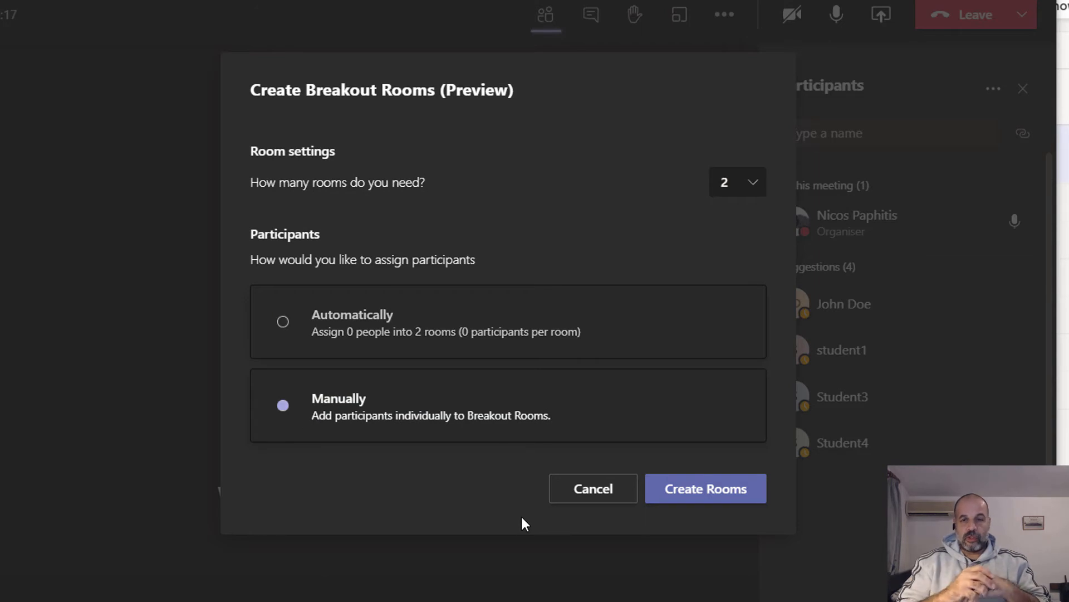
left_click(759, 498)
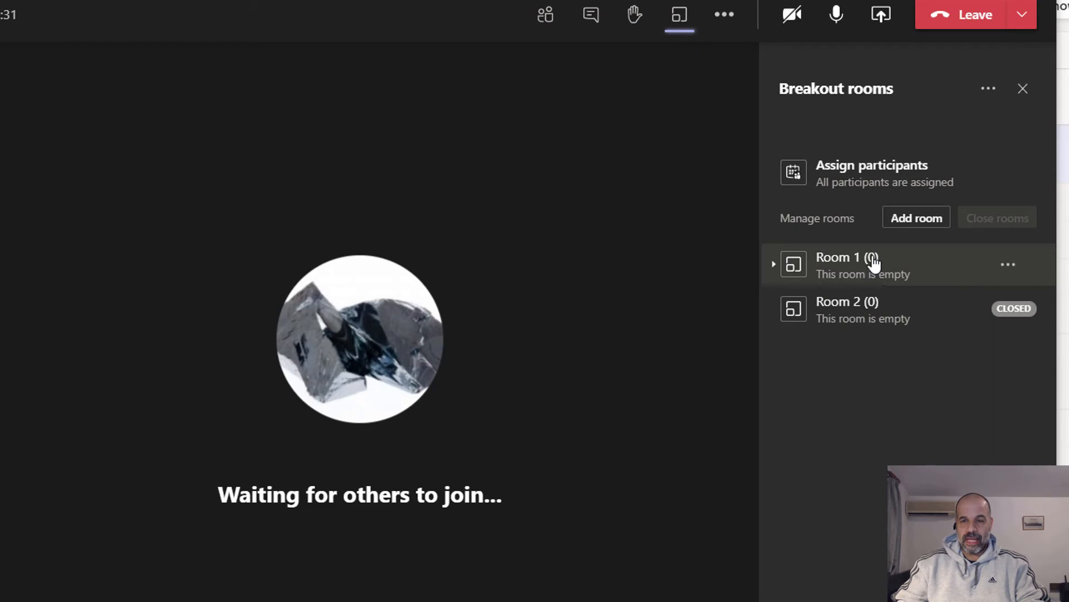
Step: Rename the breakout room "Room 1" as "If Functions"
left_click(1009, 267)
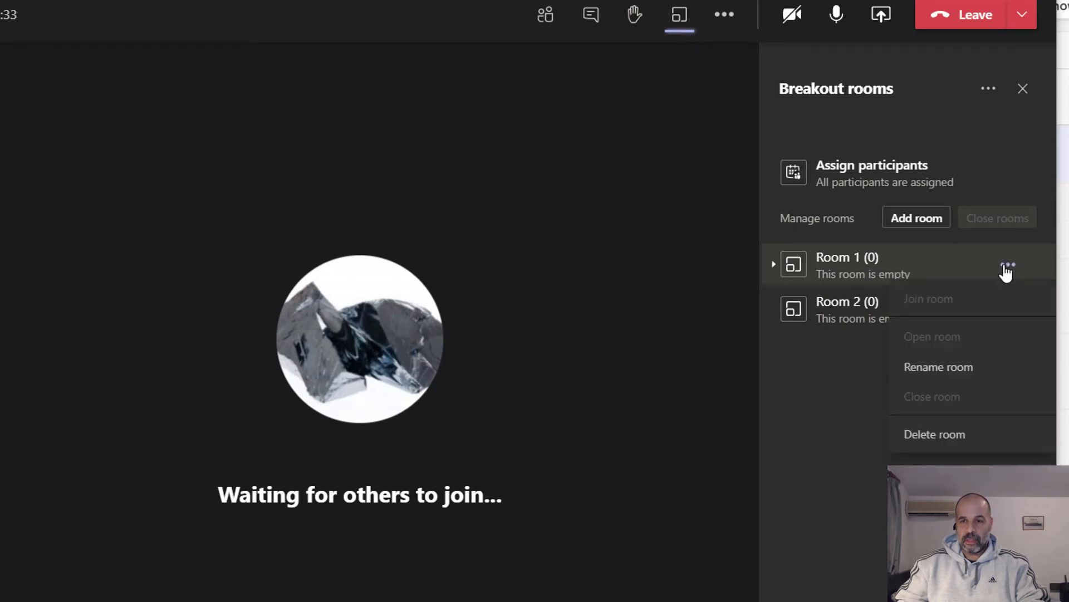
left_click(980, 368)
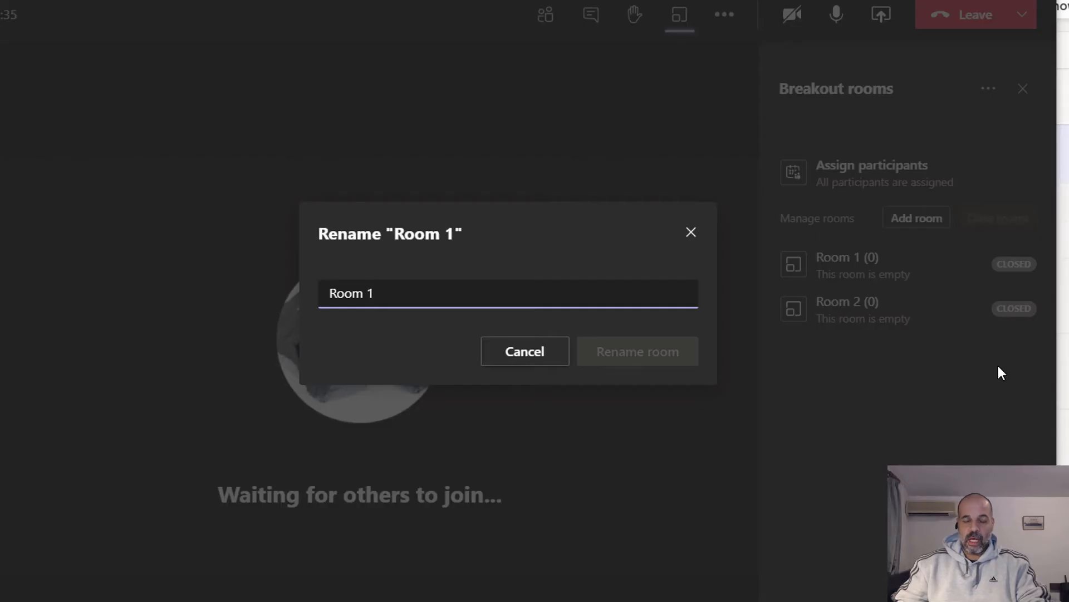
key("BackSpace")
key("BackSpace")
key("BackSpace")
key("BackSpace")
key("BackSpace")
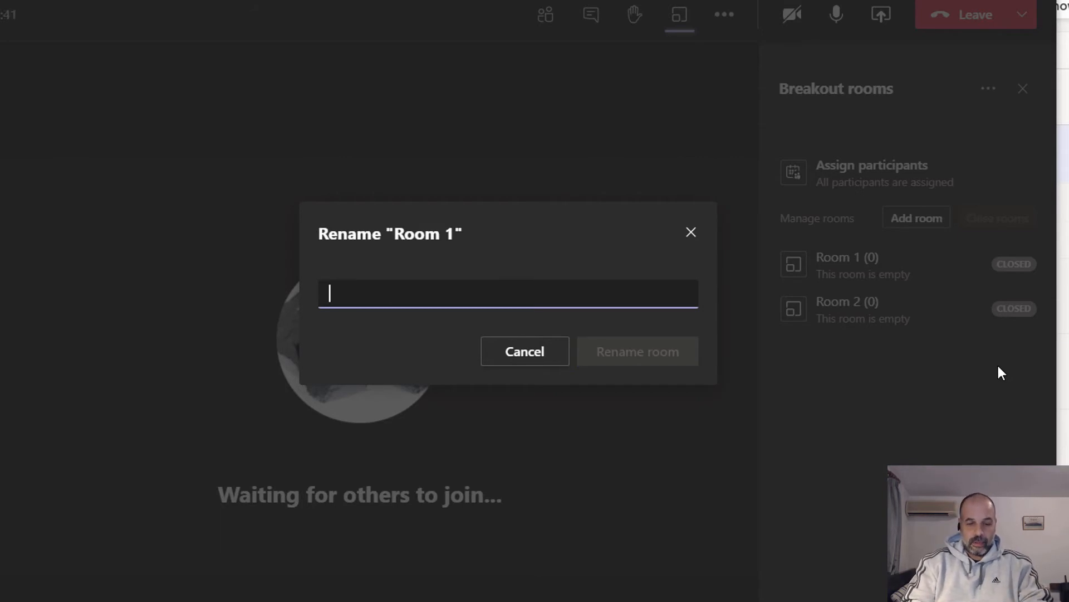
type("If")
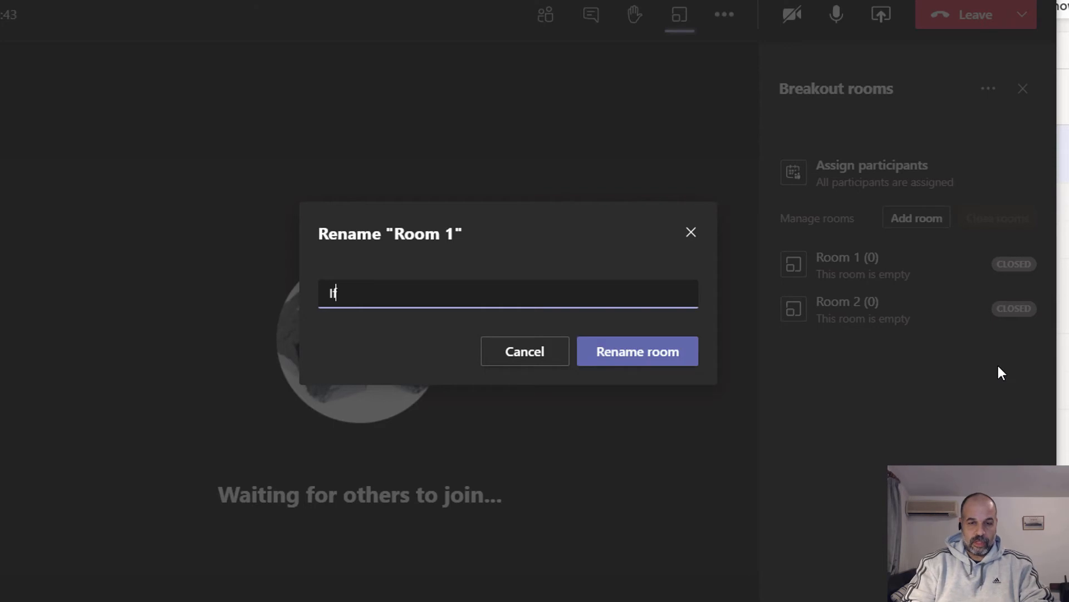
type(" F")
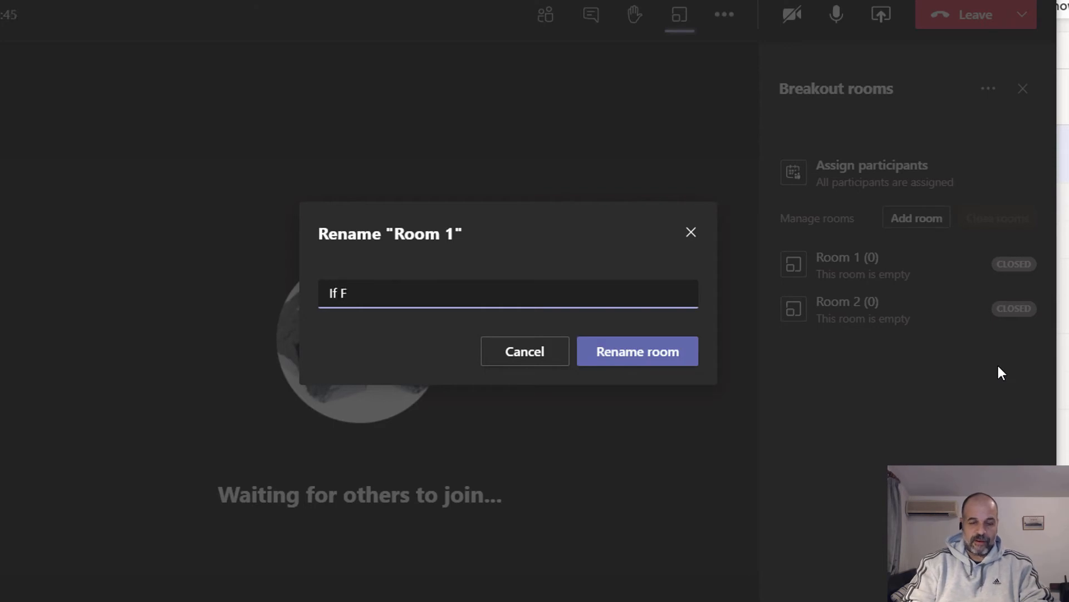
type("unctions")
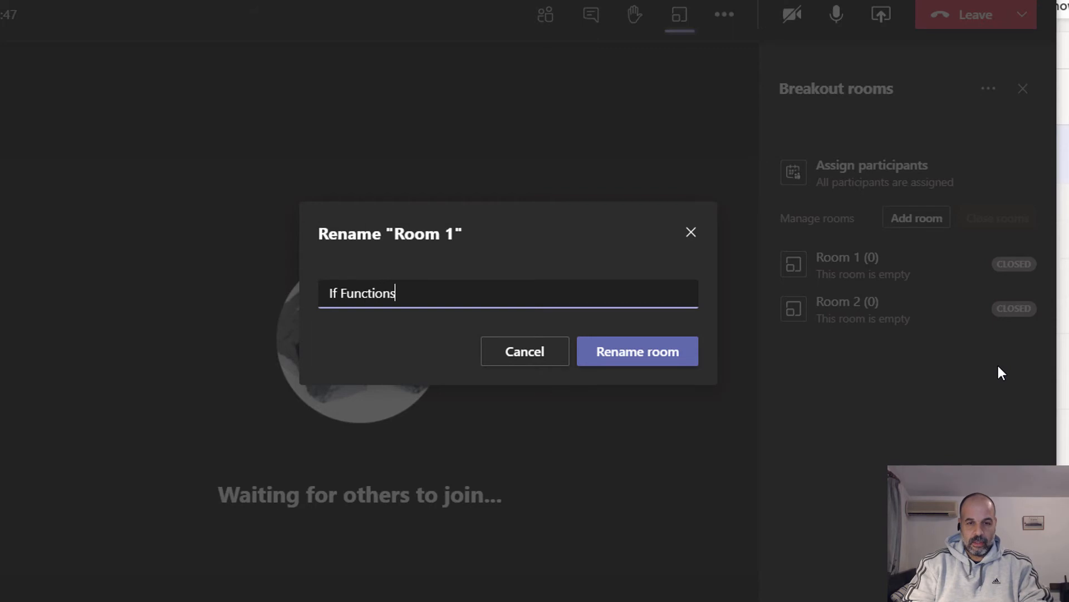
left_click(607, 351)
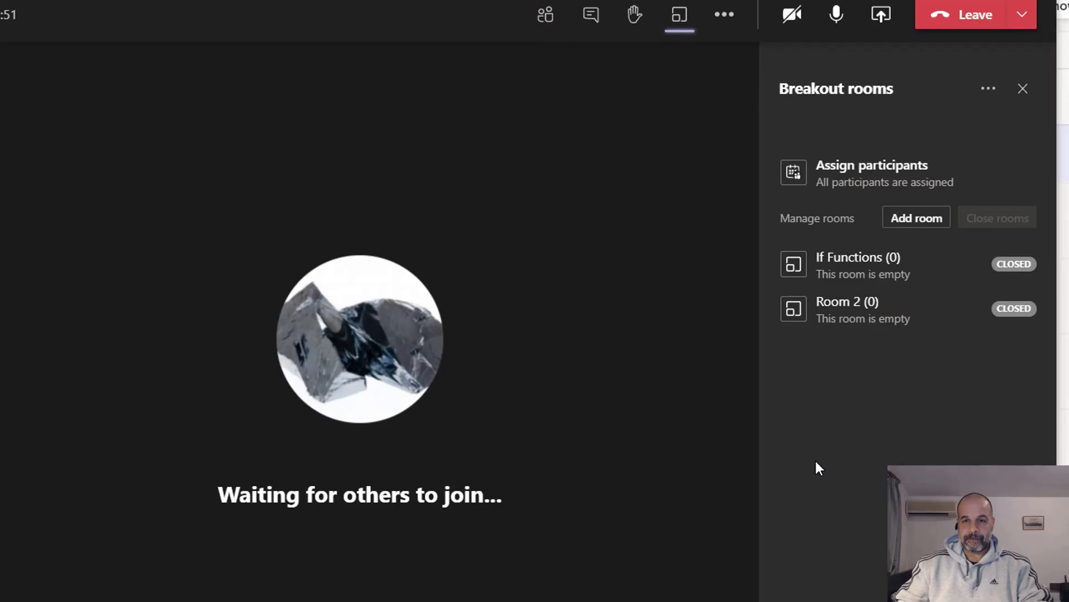
Step: Rename the breakout room "Room 2" as "Vlookup Functions"
mouse_move(1036, 328)
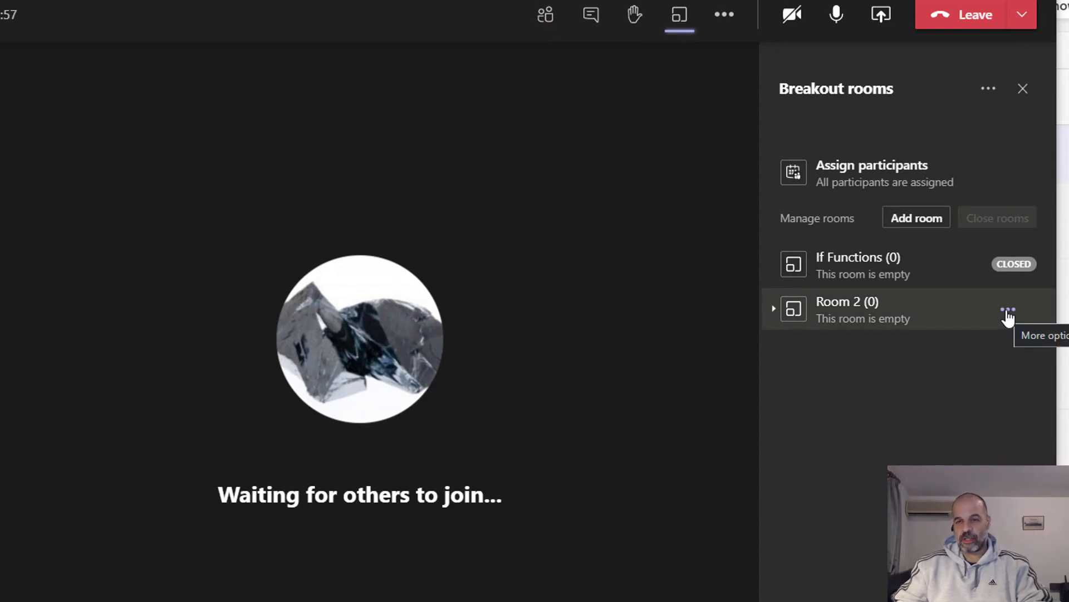
left_click(1008, 312)
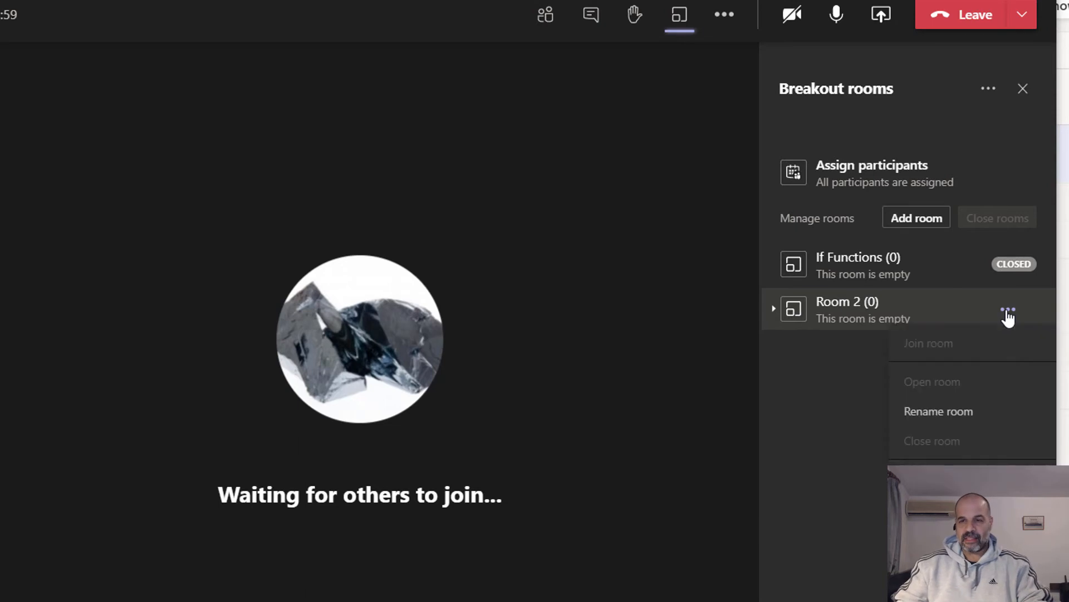
left_click(993, 418)
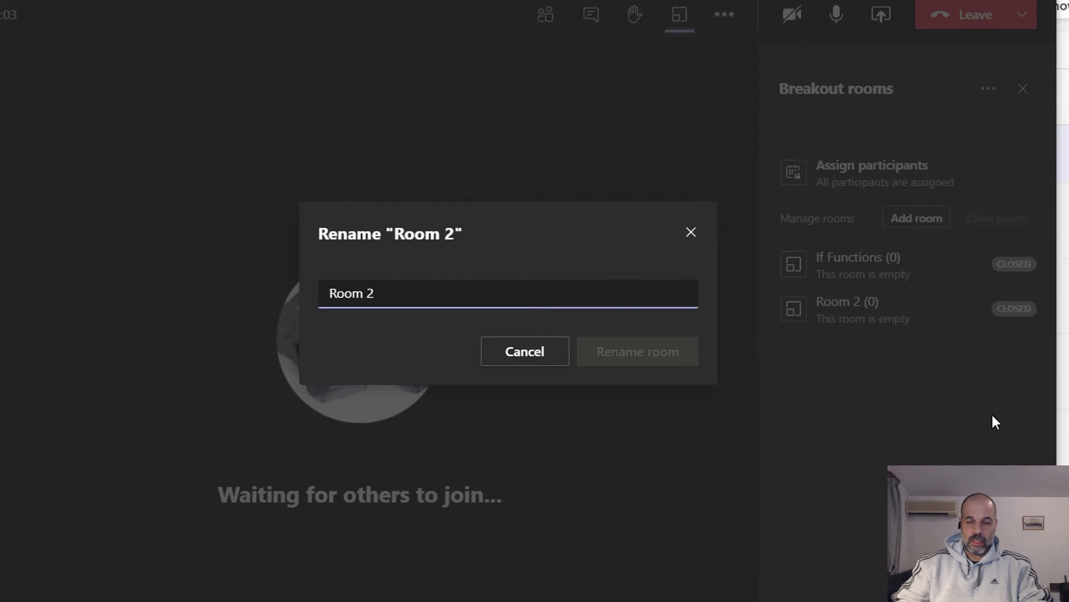
key("BackSpace")
key("BackSpace")
key("BackSpace")
key("BackSpace")
key("BackSpace")
key("BackSpace")
type("V")
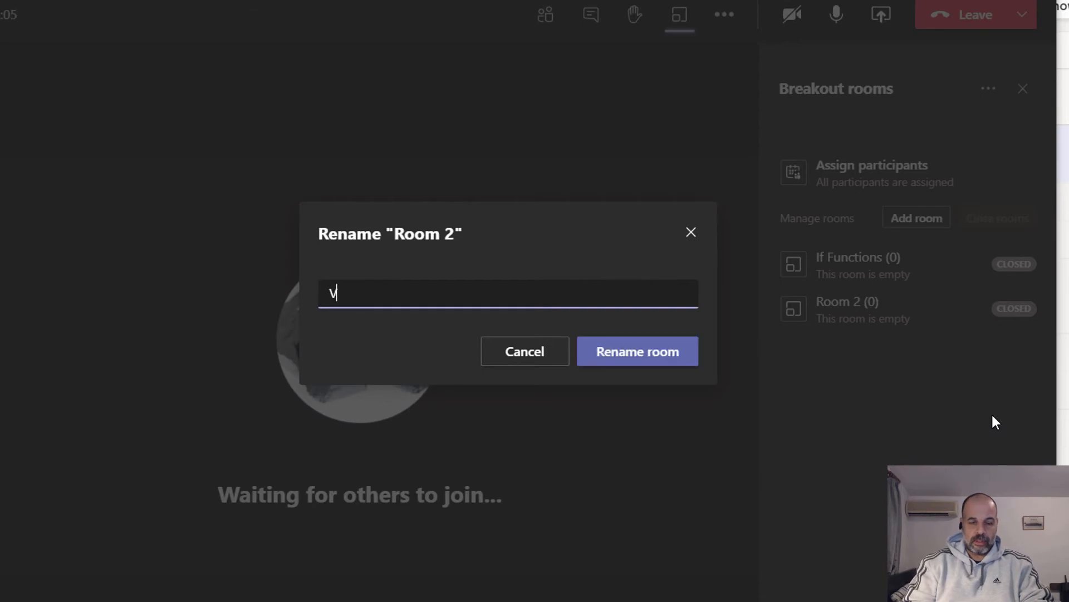
type("lookup Fu")
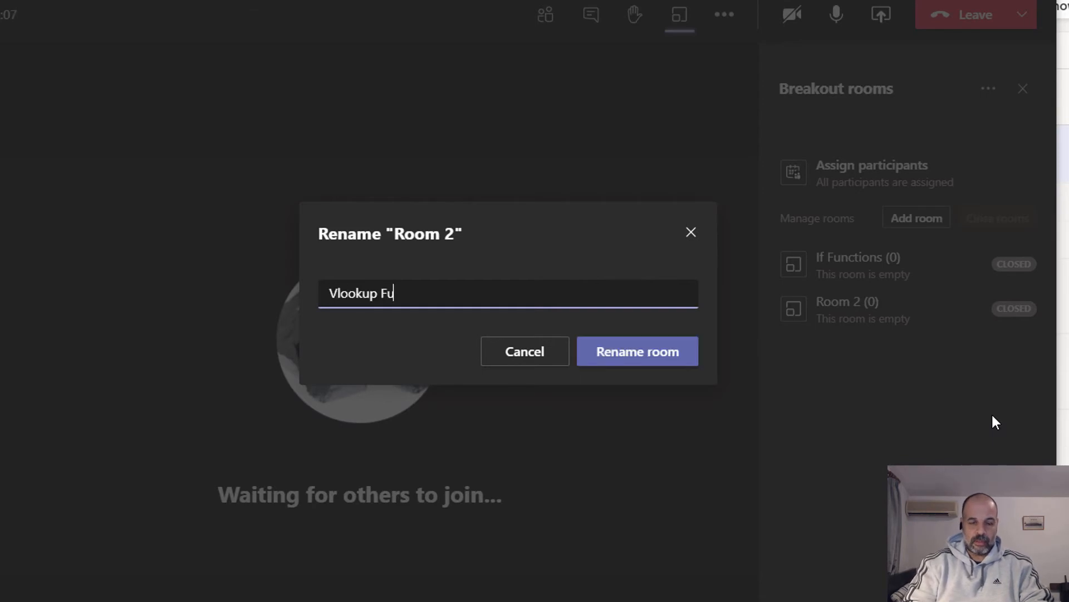
type("nctions")
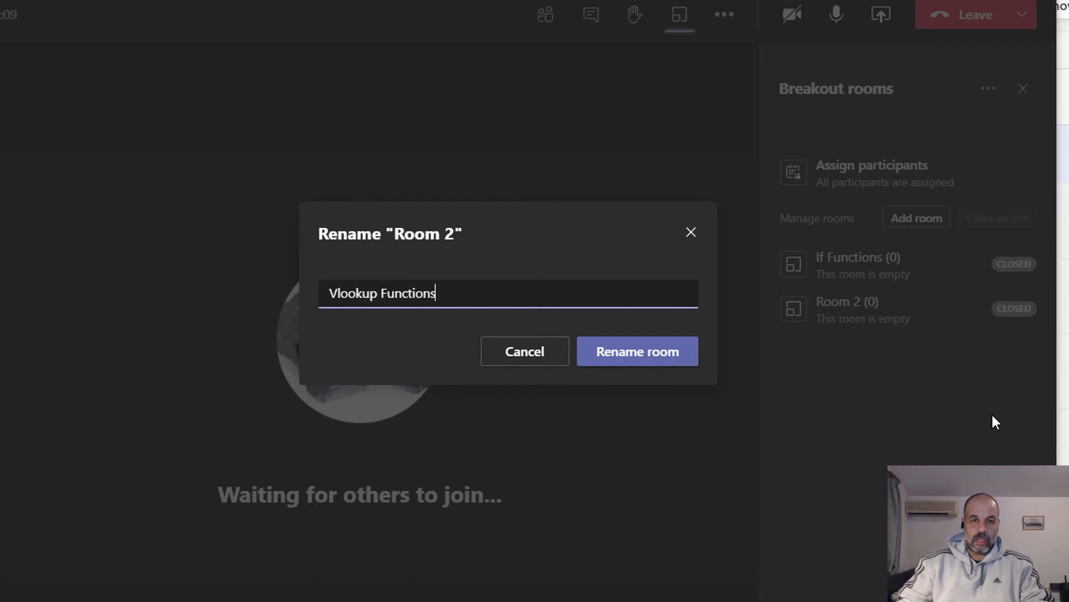
left_click(640, 358)
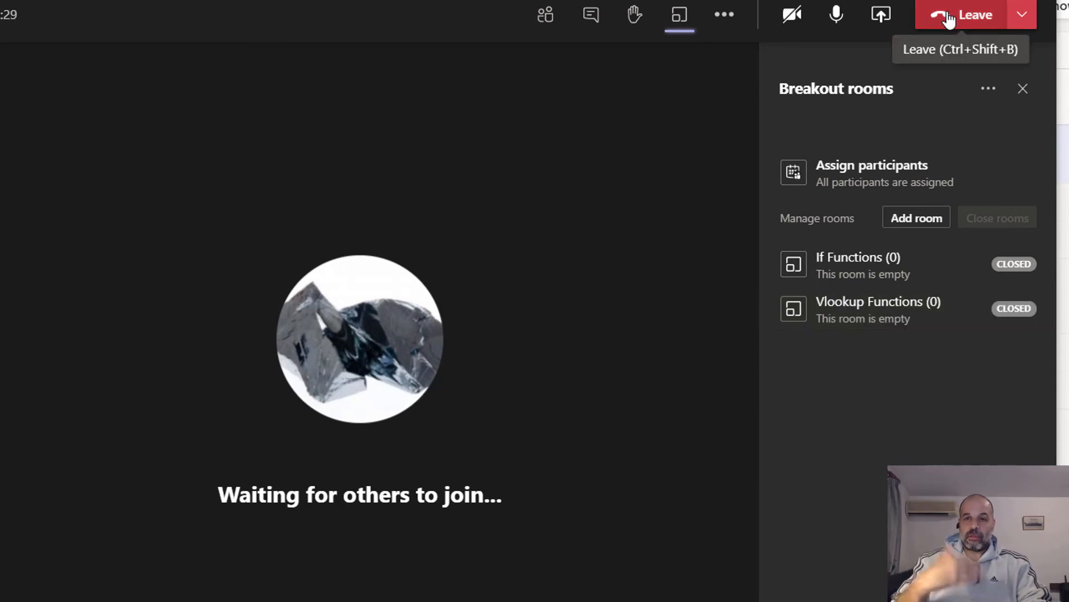
Step: Leave the meeting, then rejoin it from Thursday's ICT Y10 calendar entry and dismiss the muted-speakers notice
left_click(969, 16)
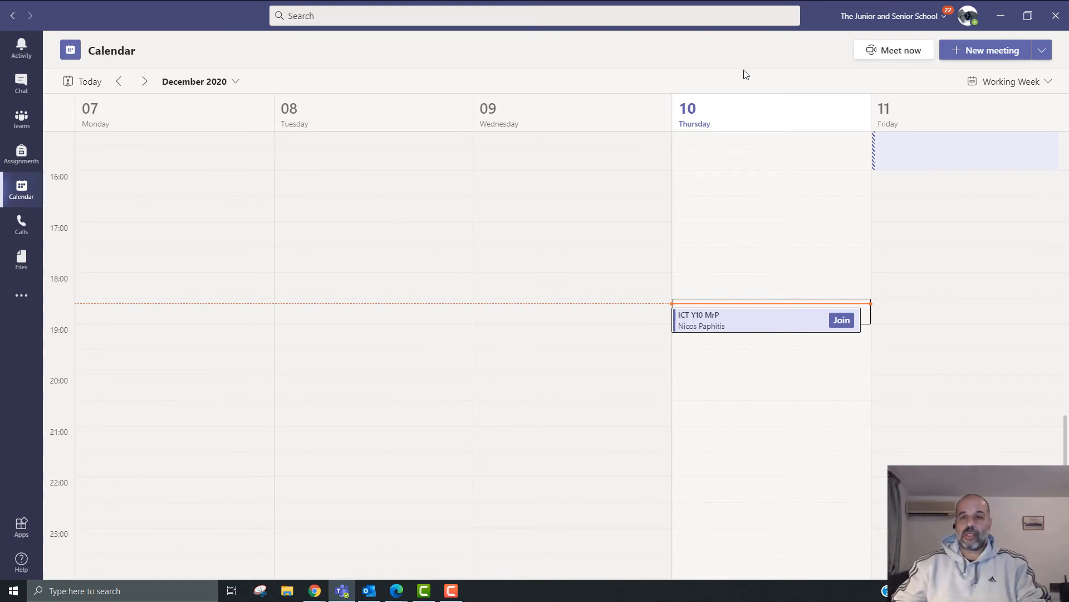
scroll(834, 337, "up", 6)
scroll(830, 335, "down", 6)
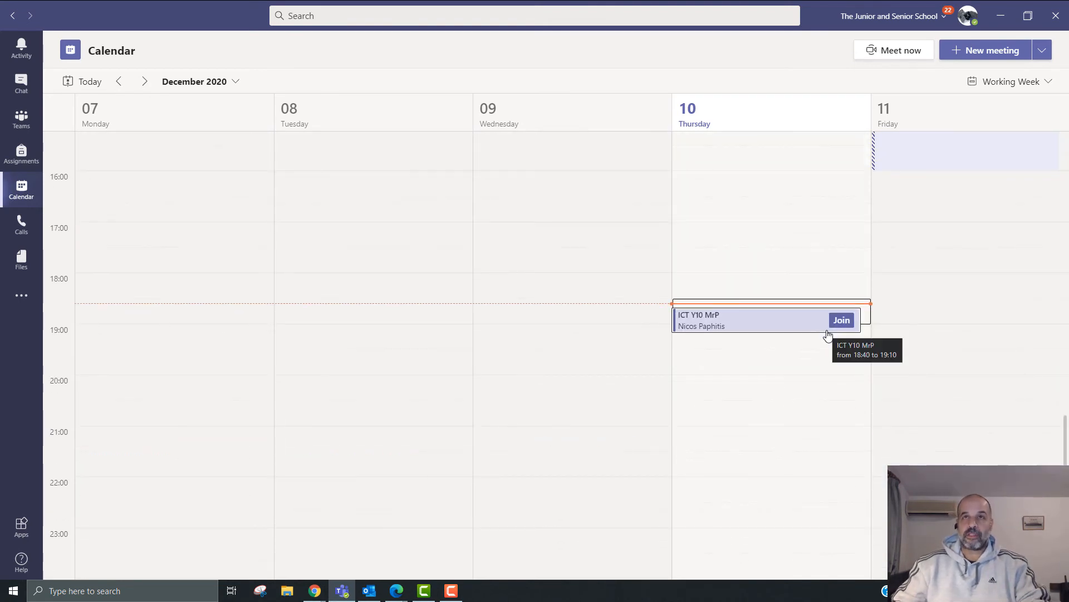
left_click(753, 322)
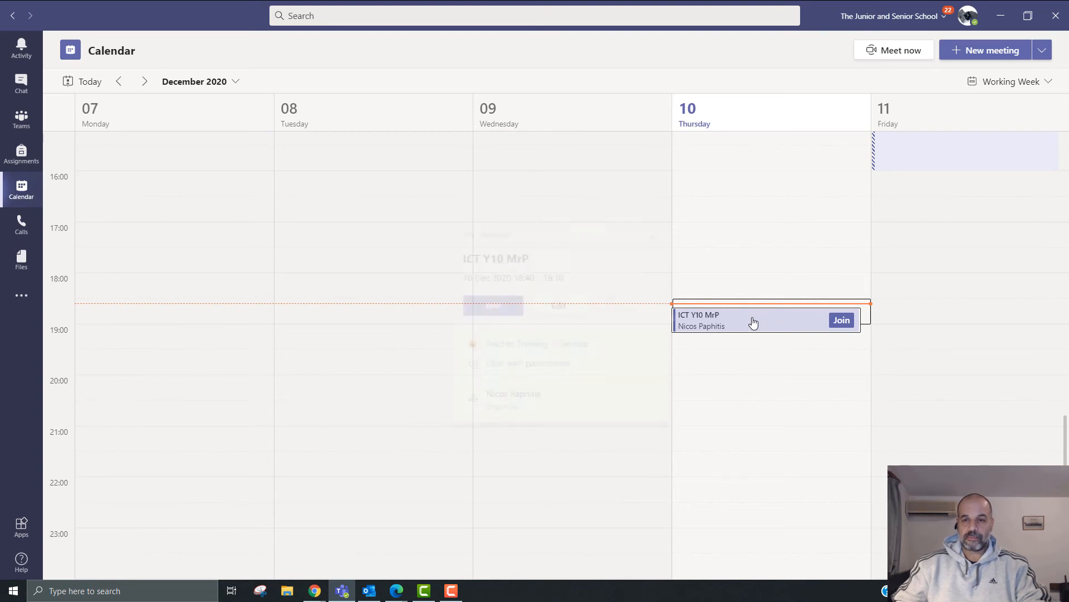
left_click(484, 307)
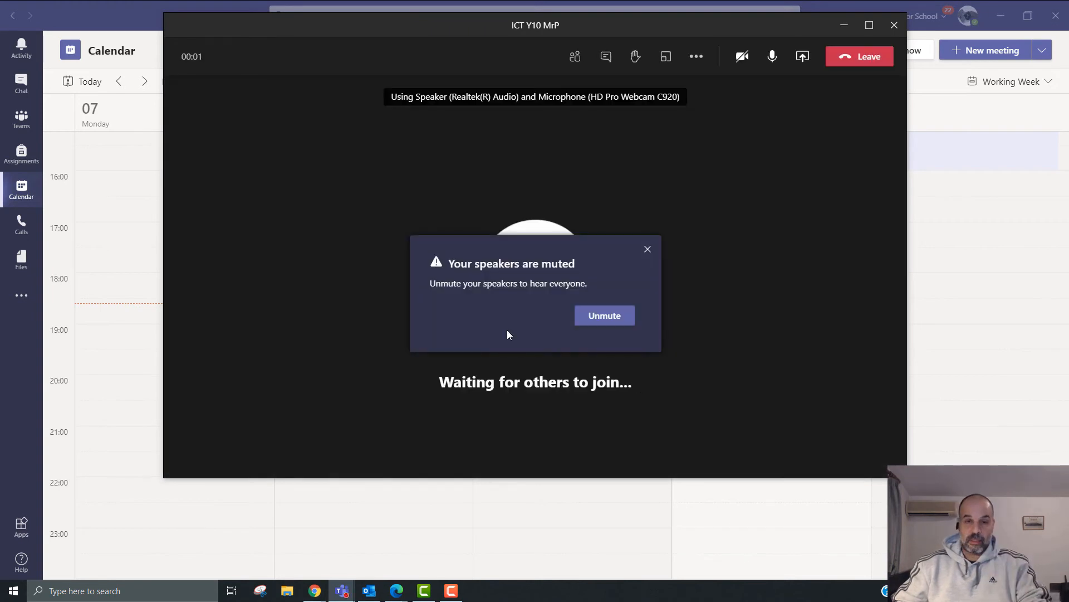
left_click(648, 251)
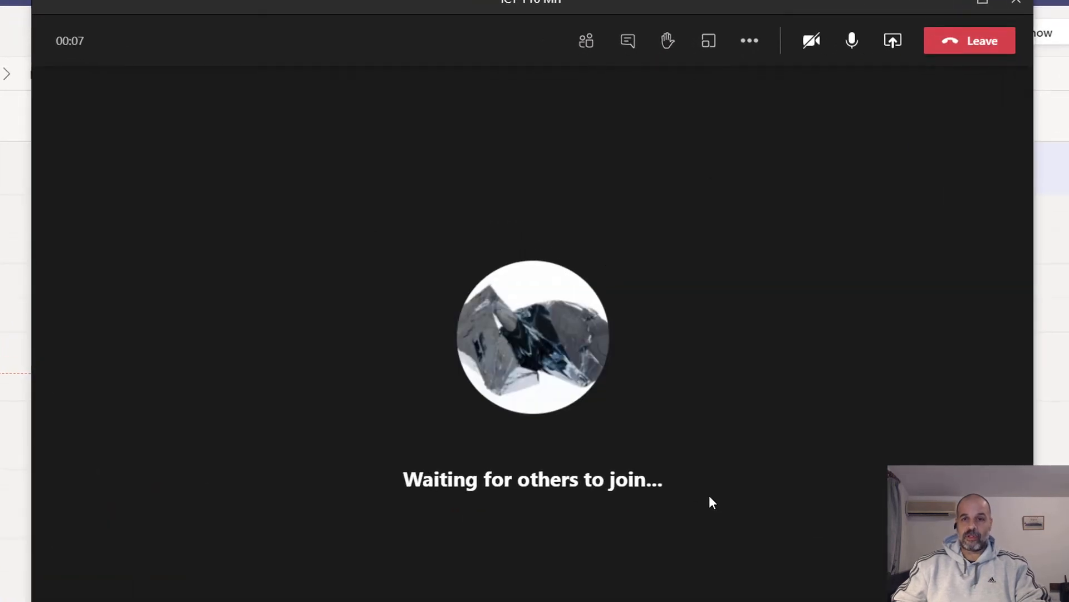
Step: Check the previously created breakout rooms and the list of participants in the meeting
left_click(709, 41)
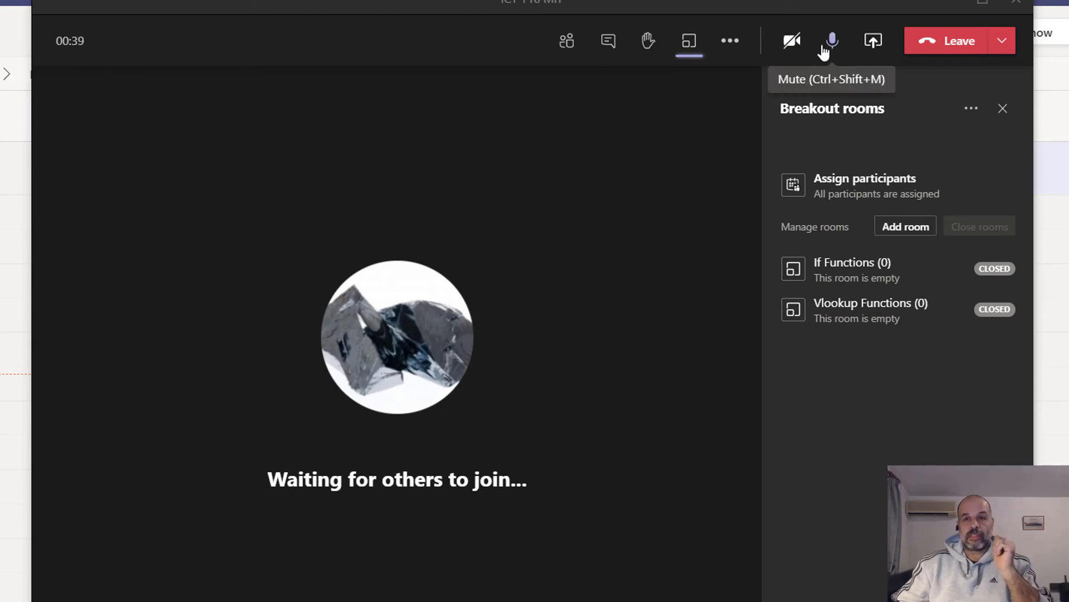
left_click(568, 42)
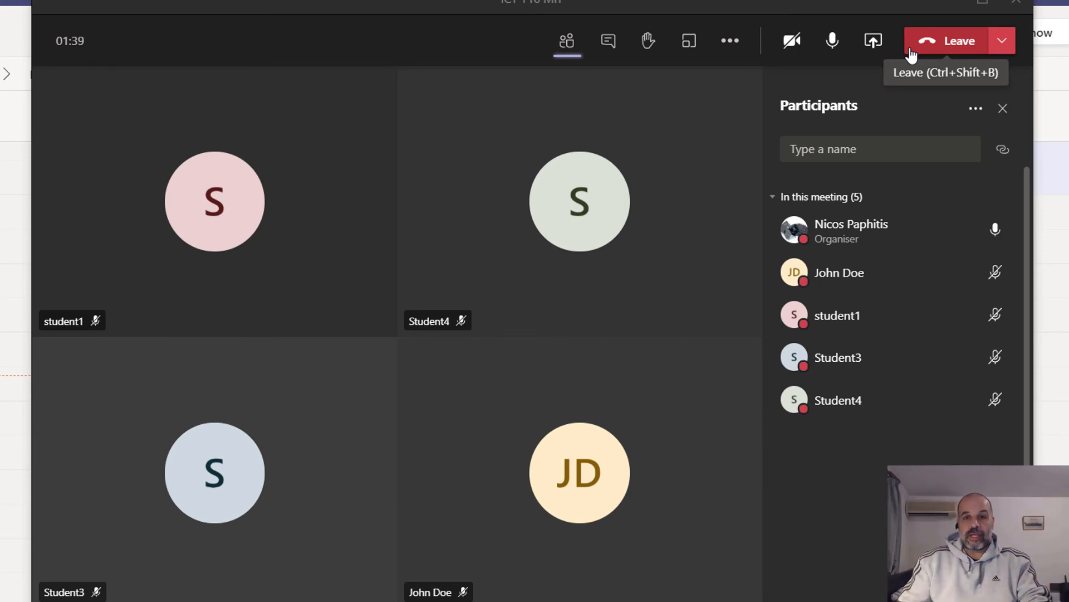
Step: Assign student1 and the participant listed by full name to the If Functions breakout room
left_click(689, 50)
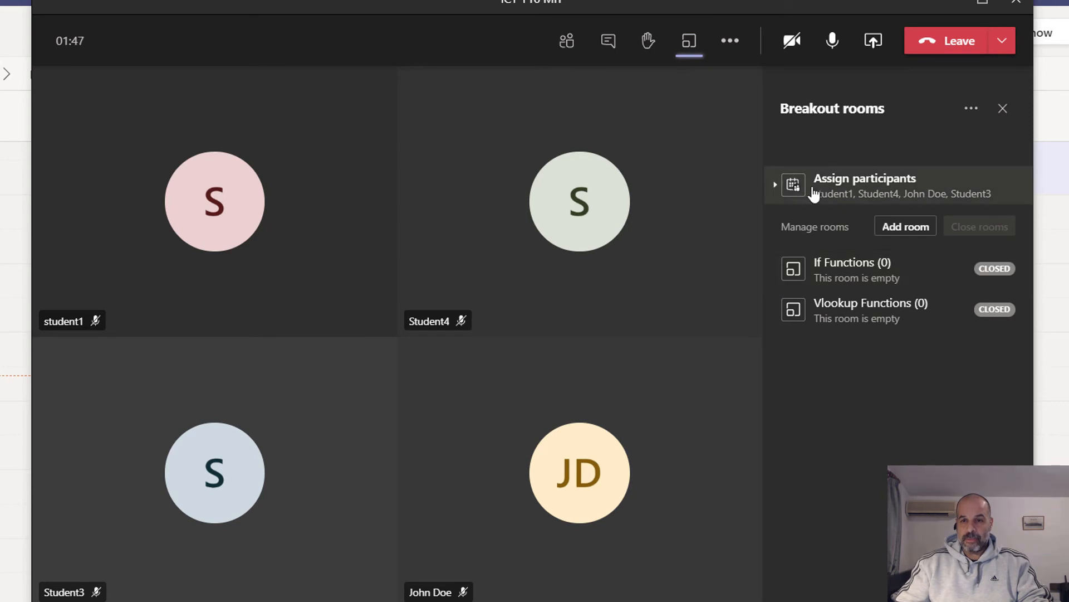
left_click(776, 192)
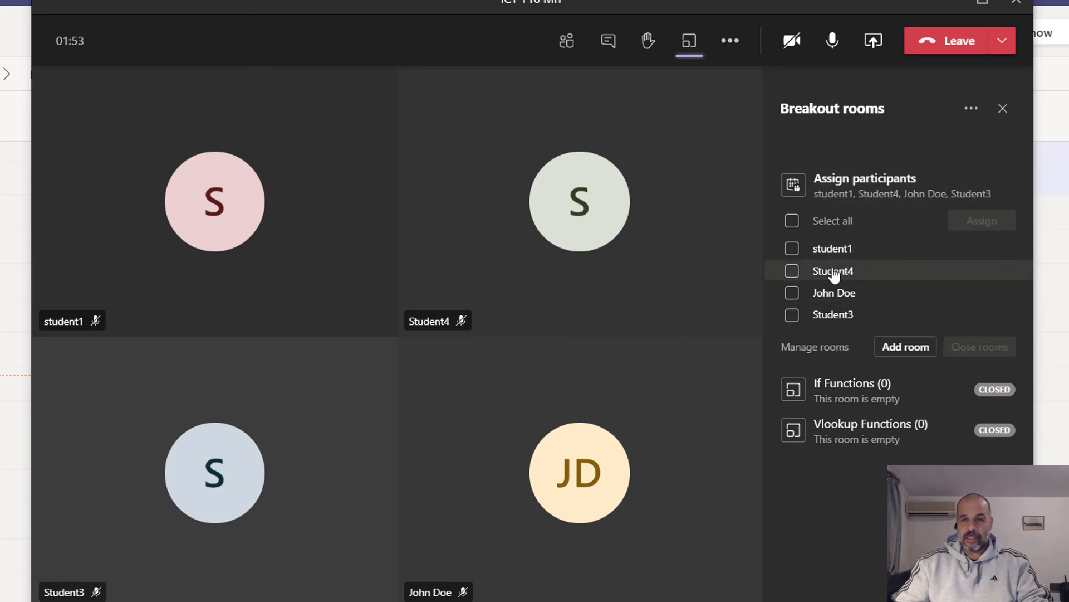
left_click(792, 249)
left_click(792, 292)
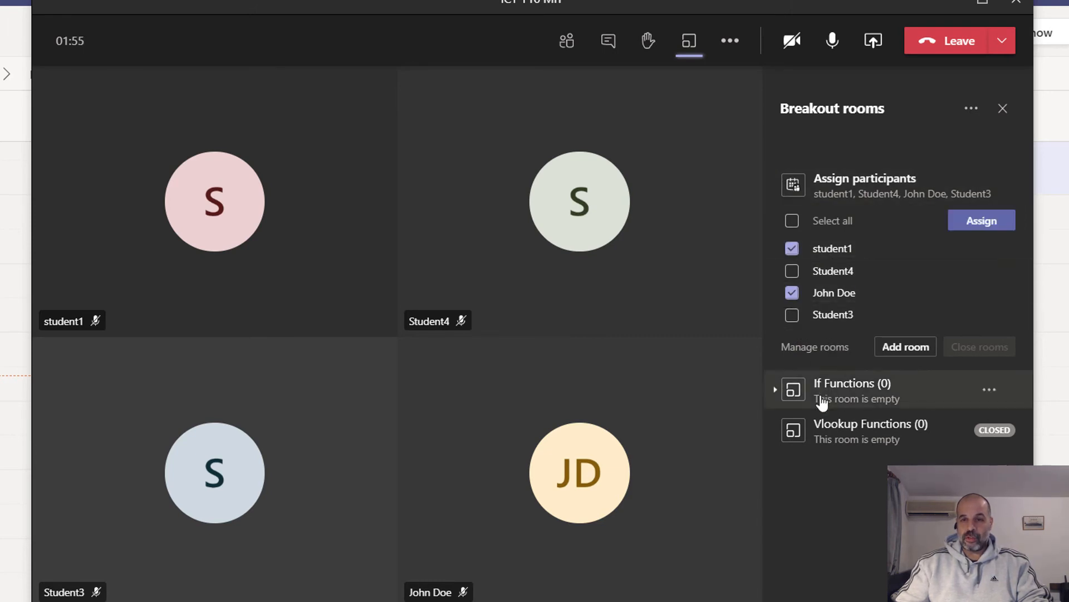
left_click(978, 225)
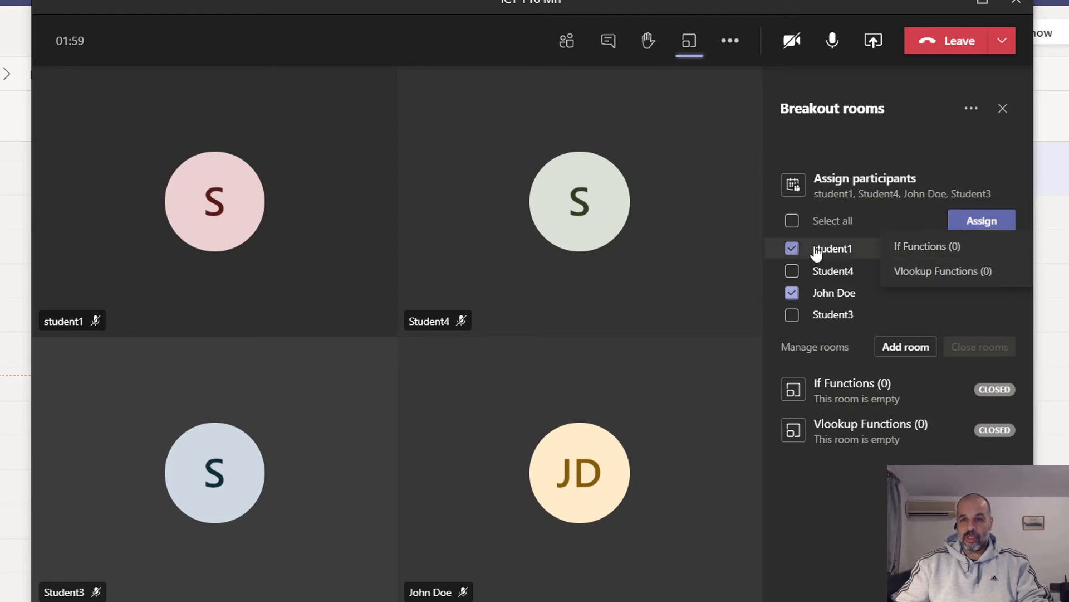
left_click(927, 249)
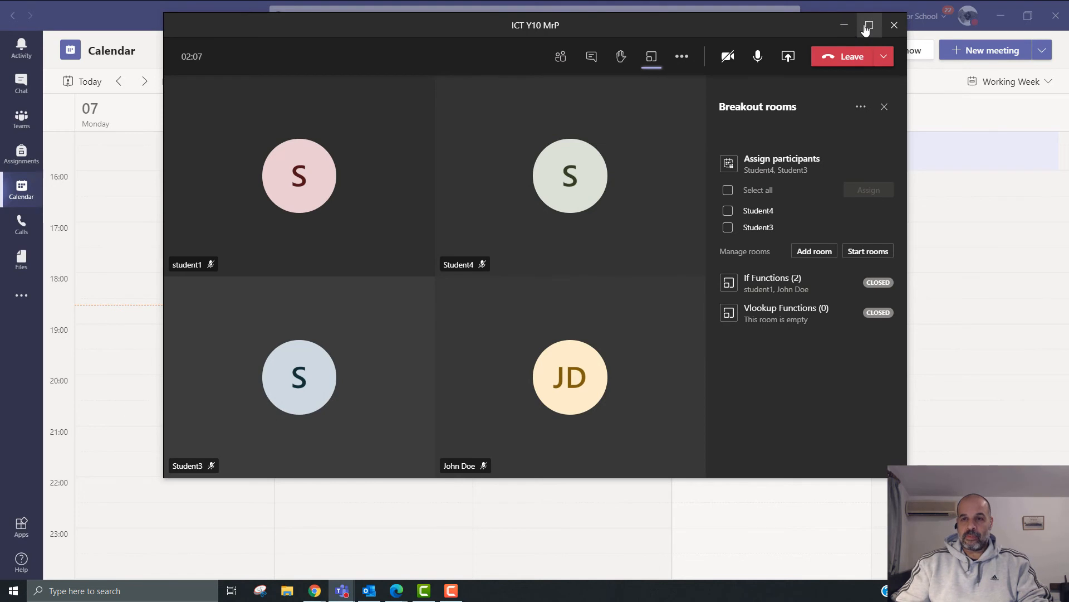
Step: Maximize the meeting window and assign Student4 and Student3 to the Vlookup Functions breakout room
left_click(868, 26)
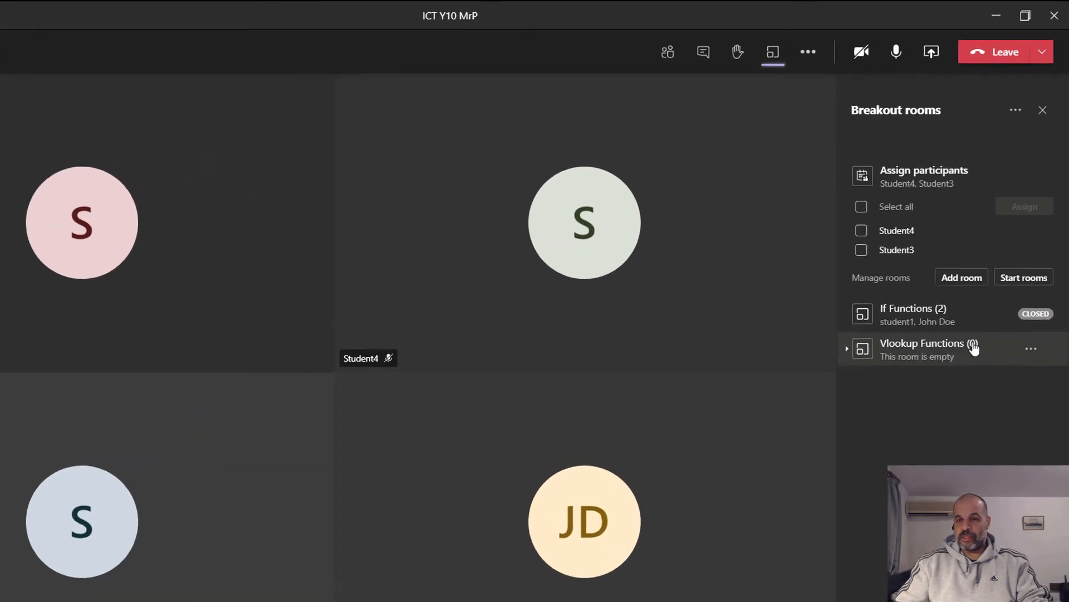
left_click(855, 237)
left_click(855, 258)
left_click(1037, 215)
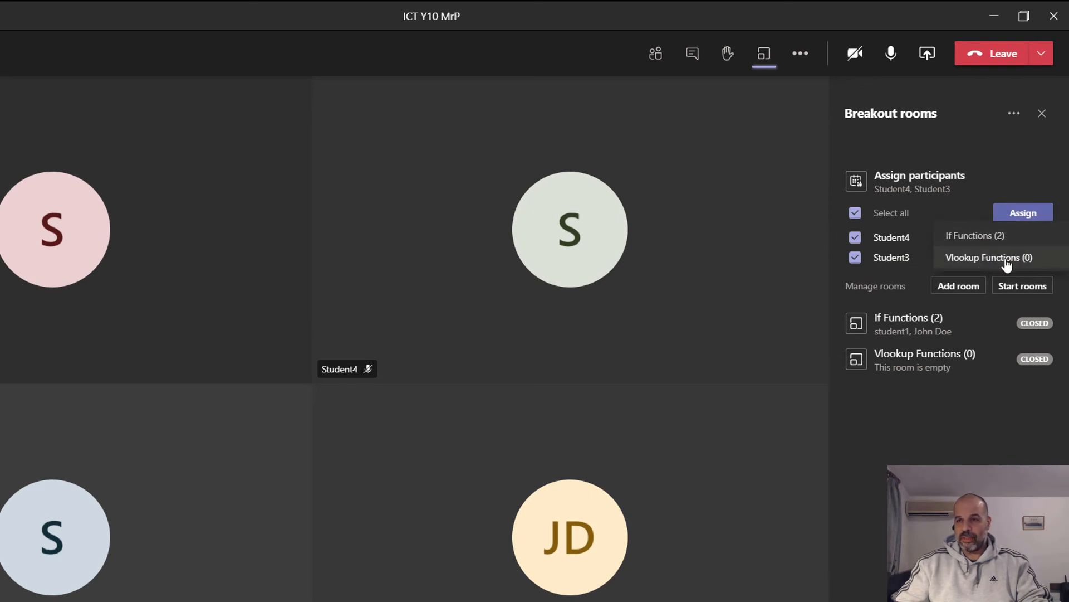
left_click(962, 261)
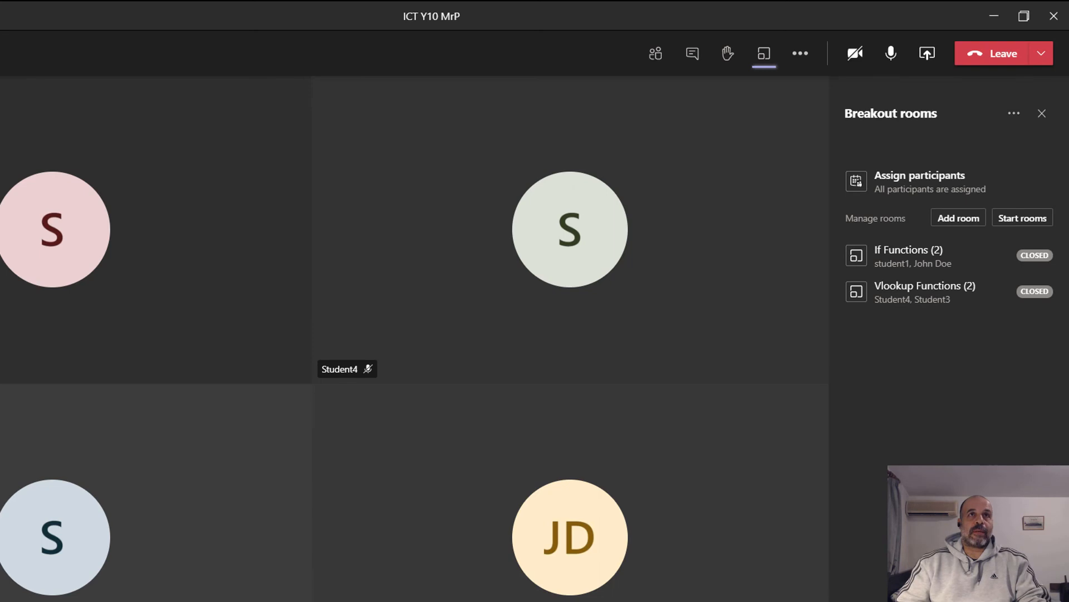
Step: Bring up the student's meeting in the Chrome window, widen and reposition the window, and show its people list
left_click_drag(123, 0, 122, 23)
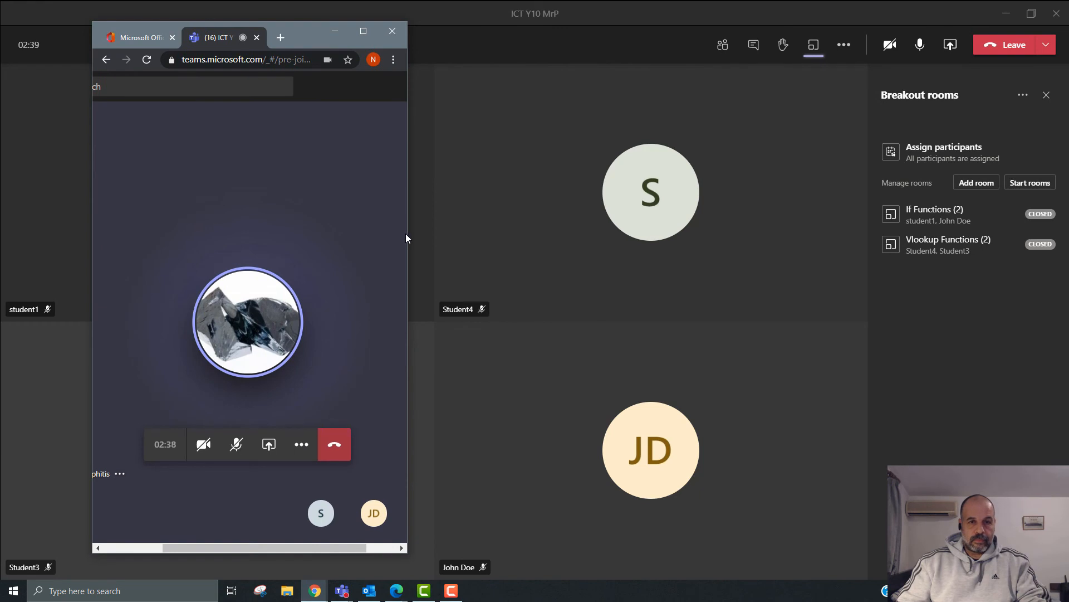
left_click_drag(408, 236, 687, 237)
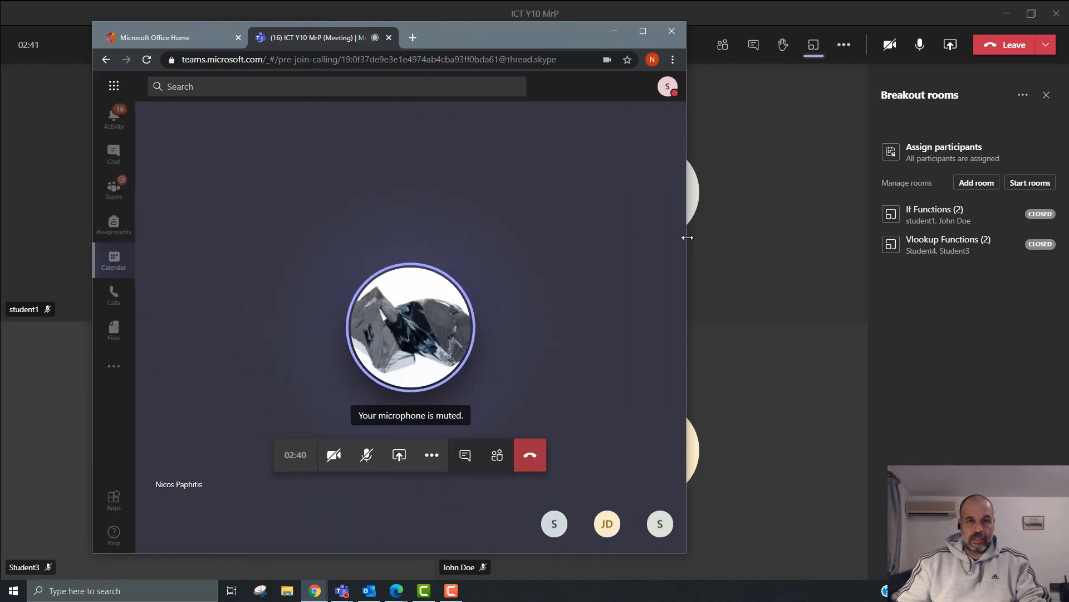
left_click(497, 455)
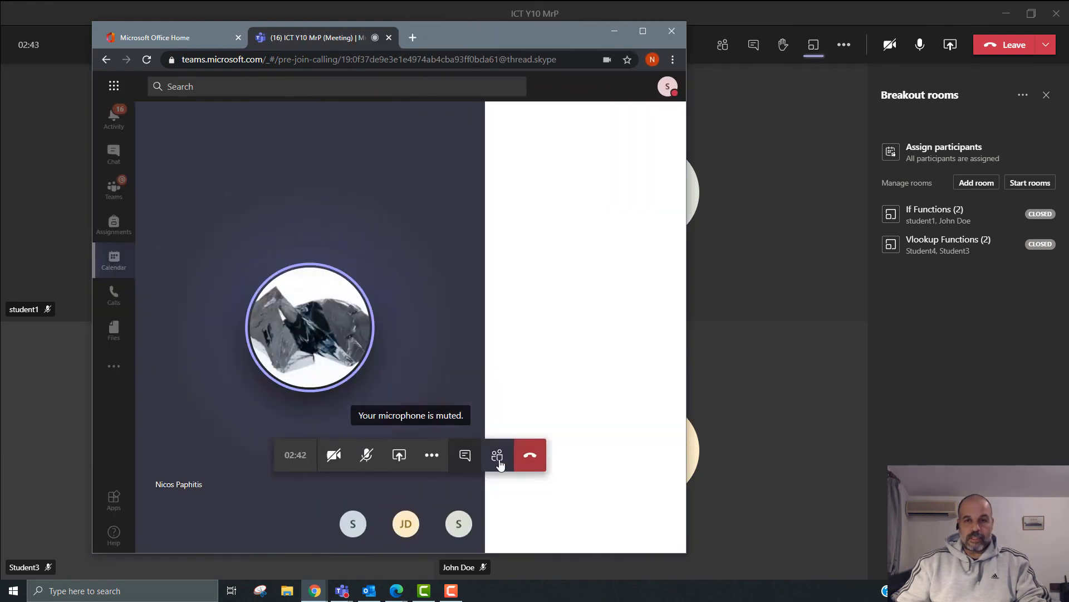
left_click_drag(549, 37, 509, 35)
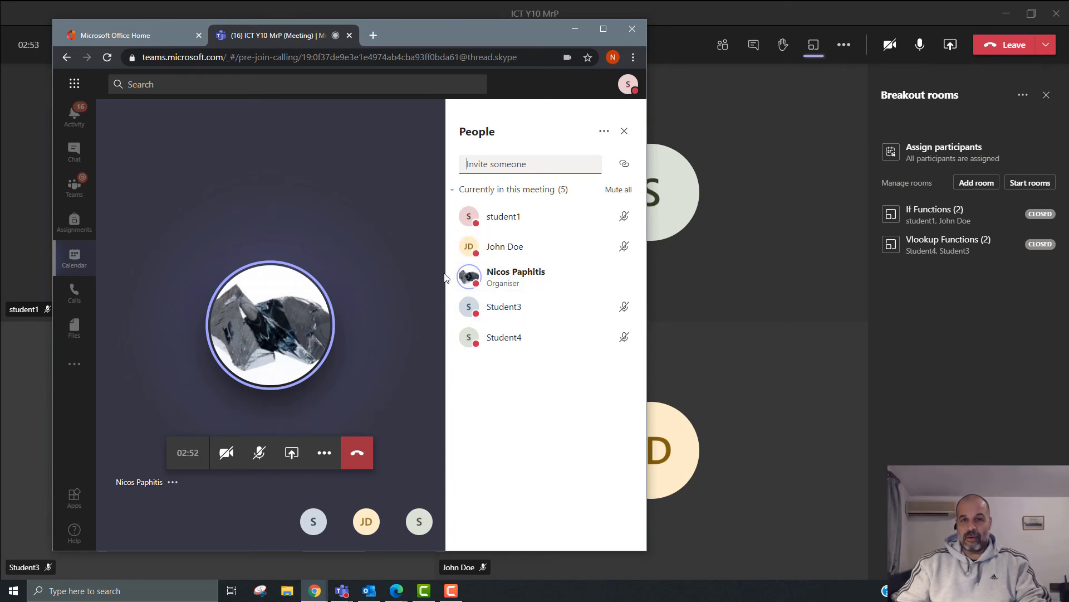
left_click_drag(469, 32, 365, 39)
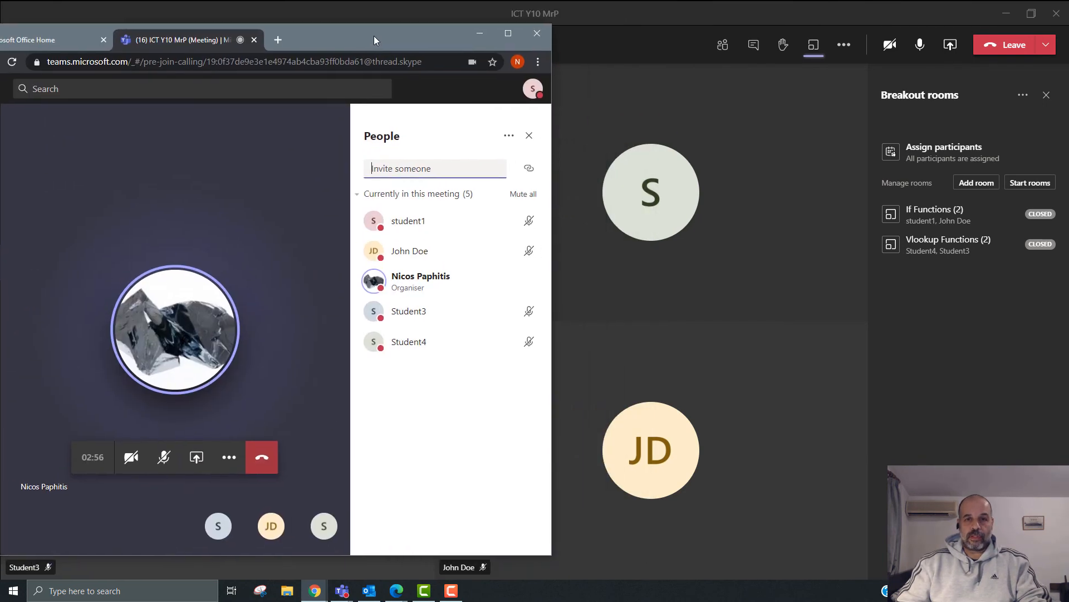
Step: Resize and arrange the organiser's meeting window and the student's browser window side by side
left_click_drag(700, 11, 723, 62)
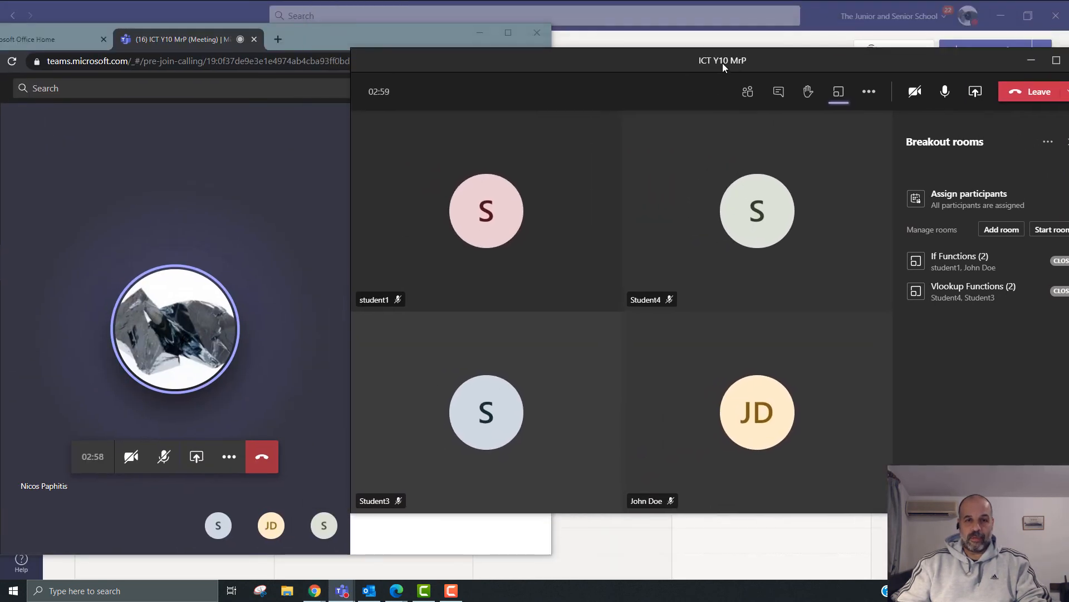
left_click_drag(353, 114, 576, 138)
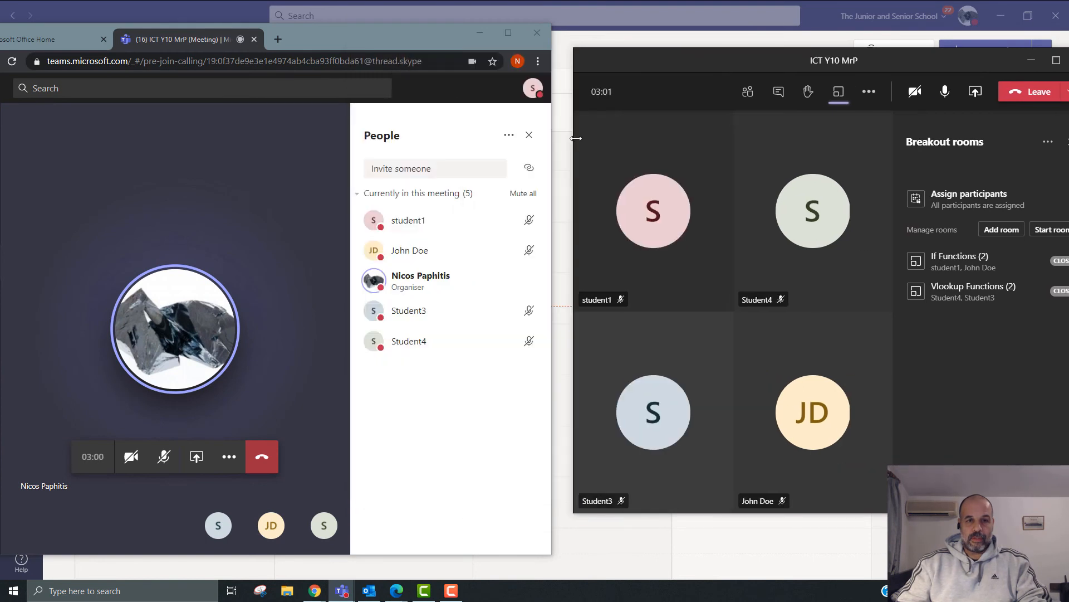
left_click_drag(760, 59, 730, 18)
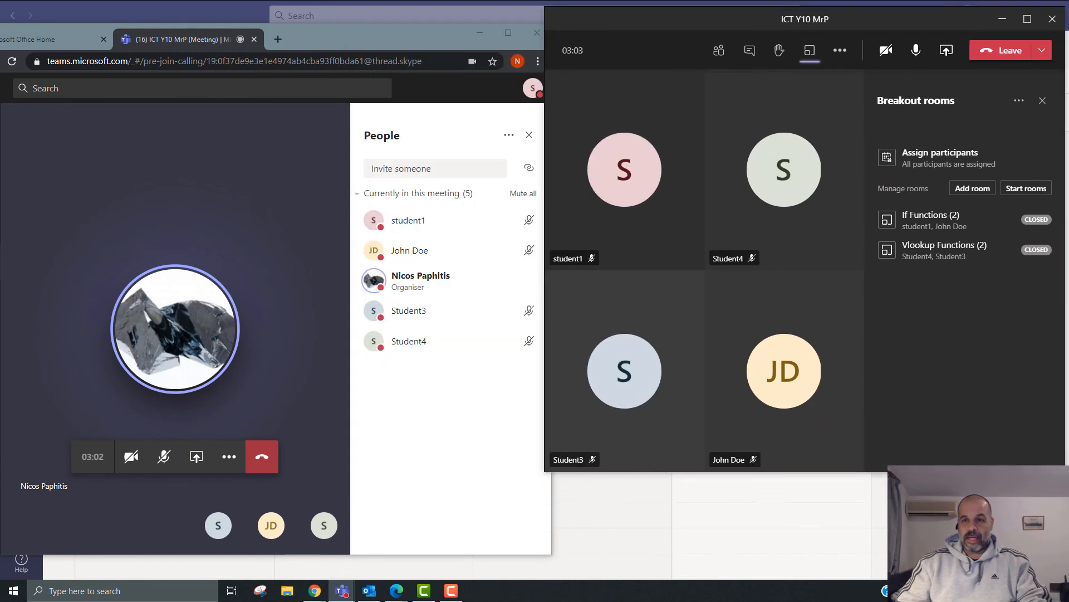
left_click_drag(657, 471, 654, 573)
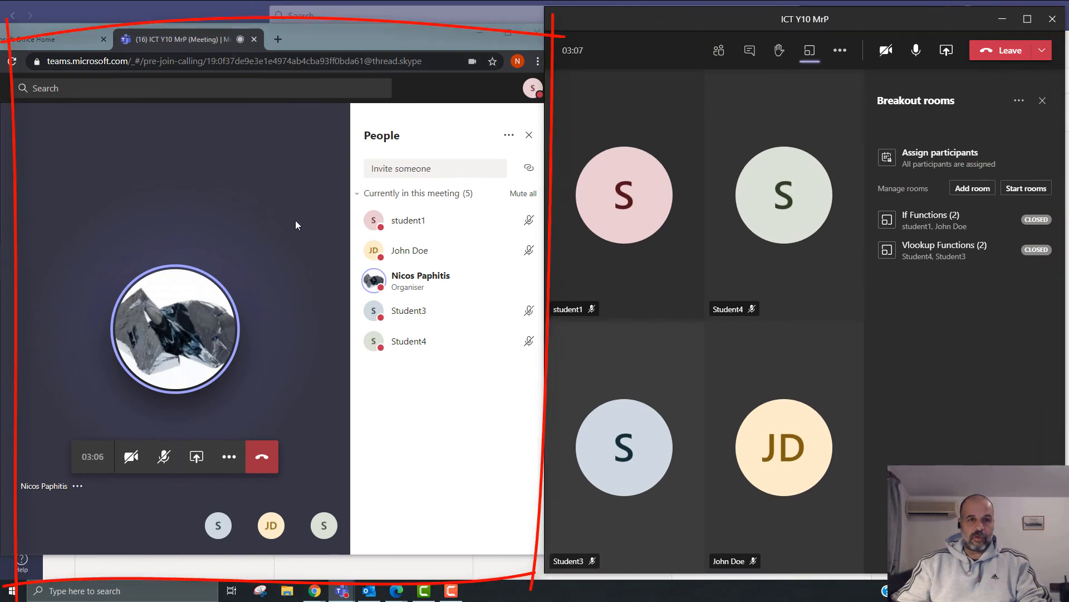
left_click_drag(373, 39, 372, 16)
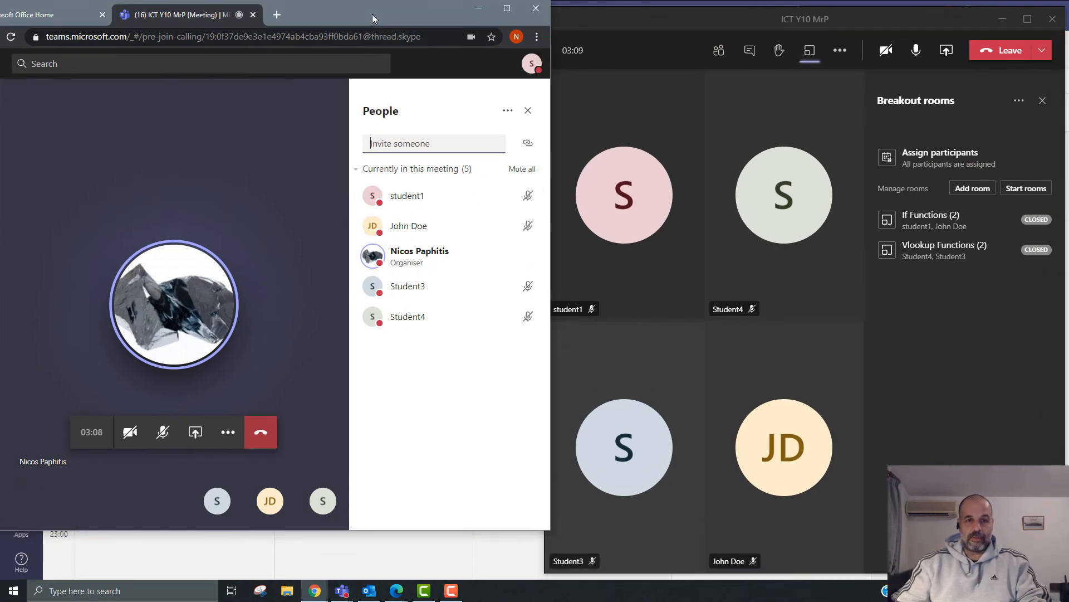
left_click_drag(423, 532, 426, 558)
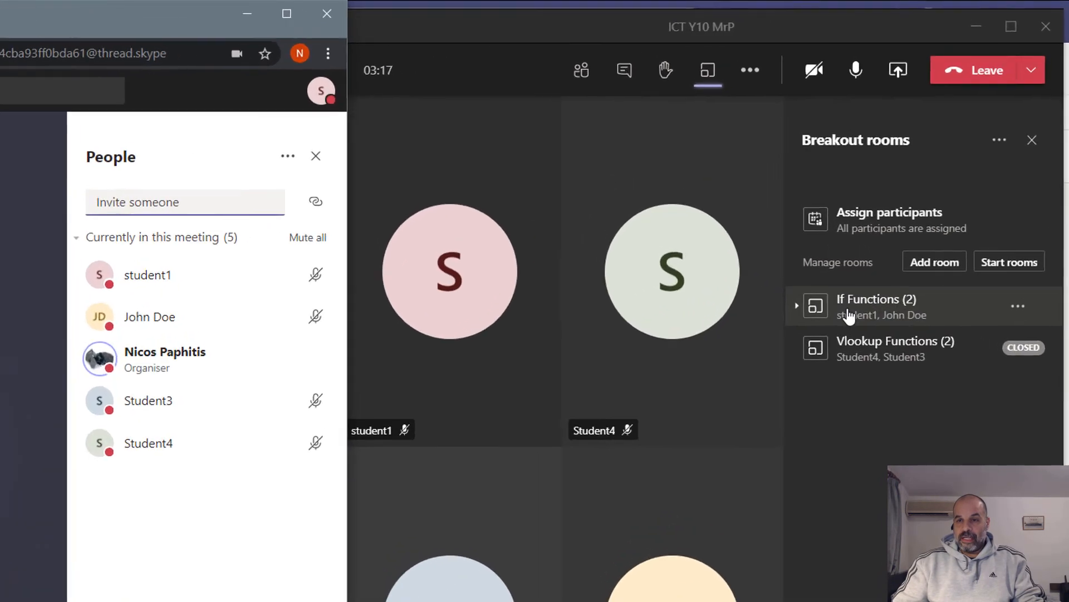
Step: Open the If Functions breakout room and show the people list in the student's meeting window
left_click(1024, 320)
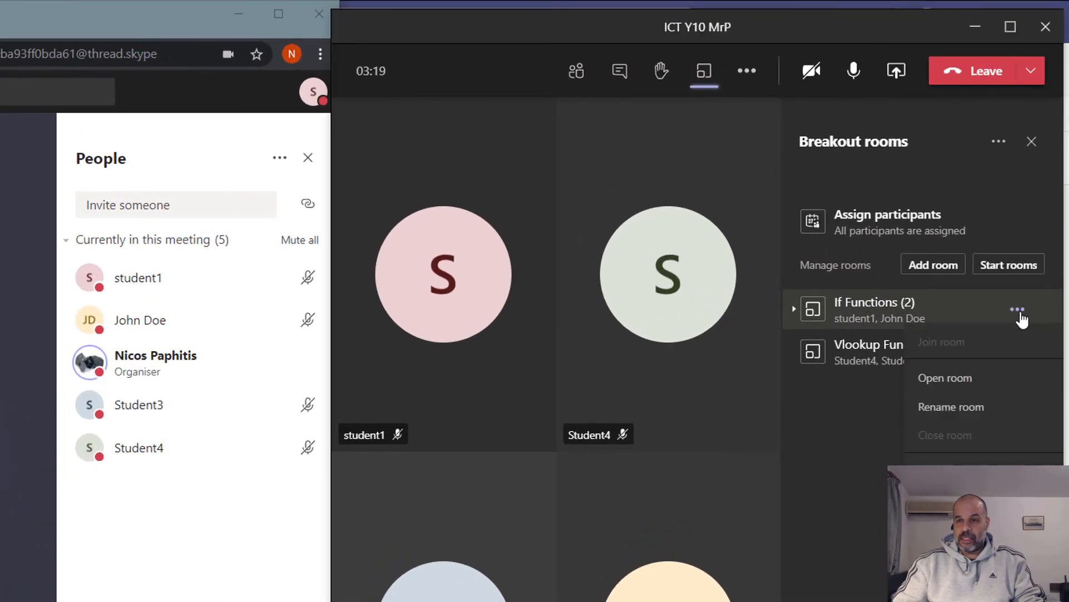
left_click(980, 384)
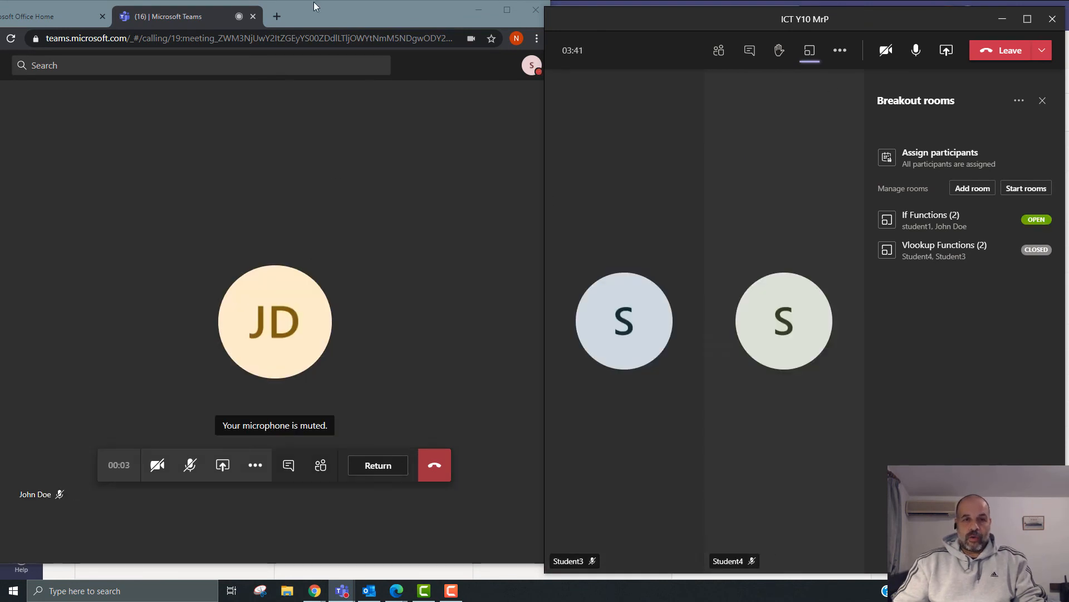
left_click(381, 20)
left_click(322, 466)
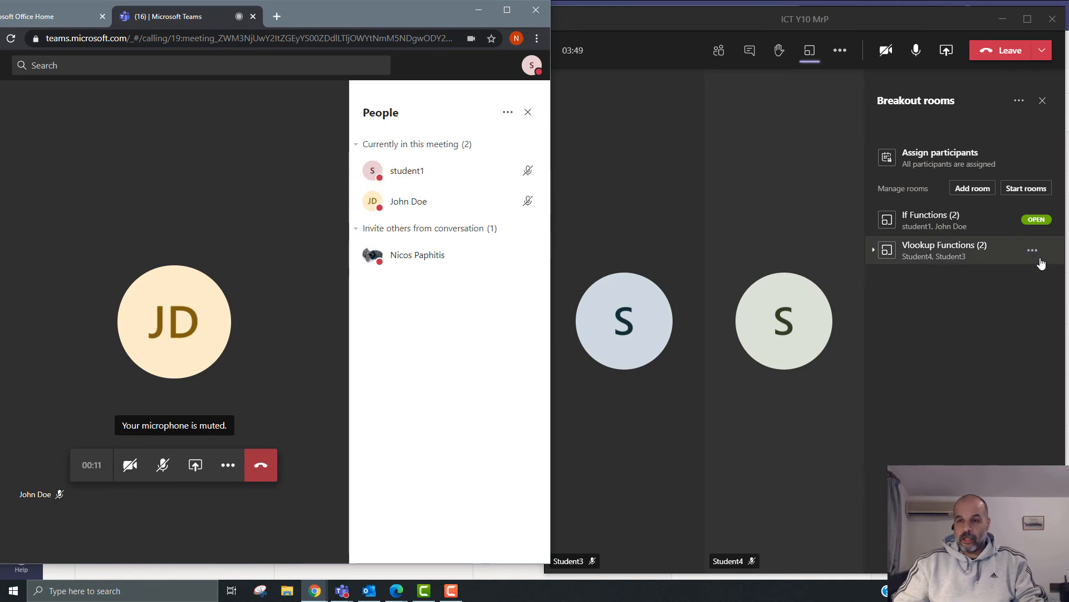
Step: Open the Vlookup Functions breakout room individually
left_click(1033, 252)
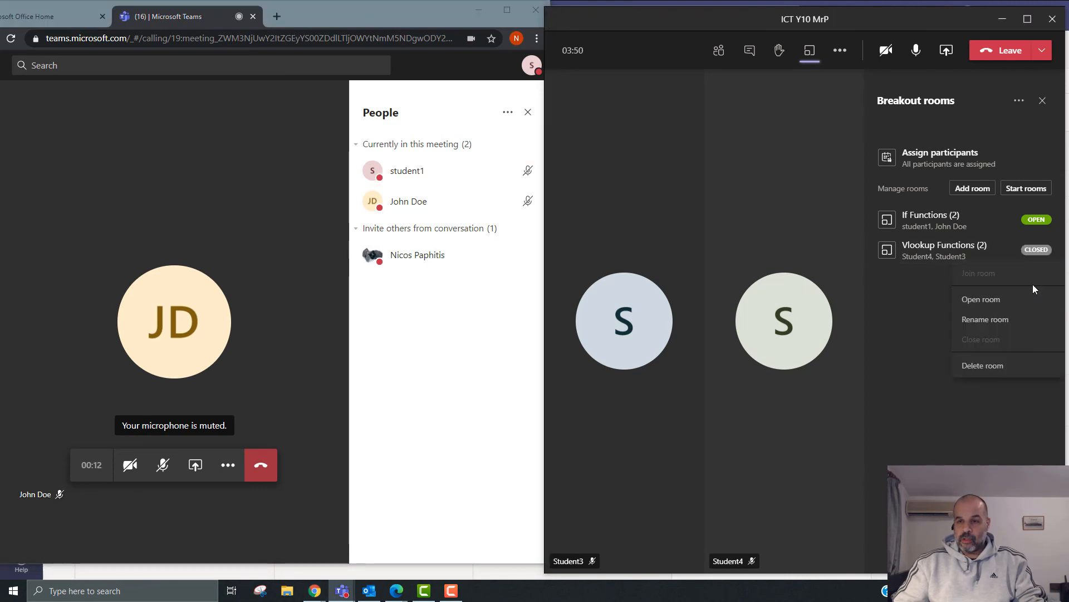
left_click(981, 300)
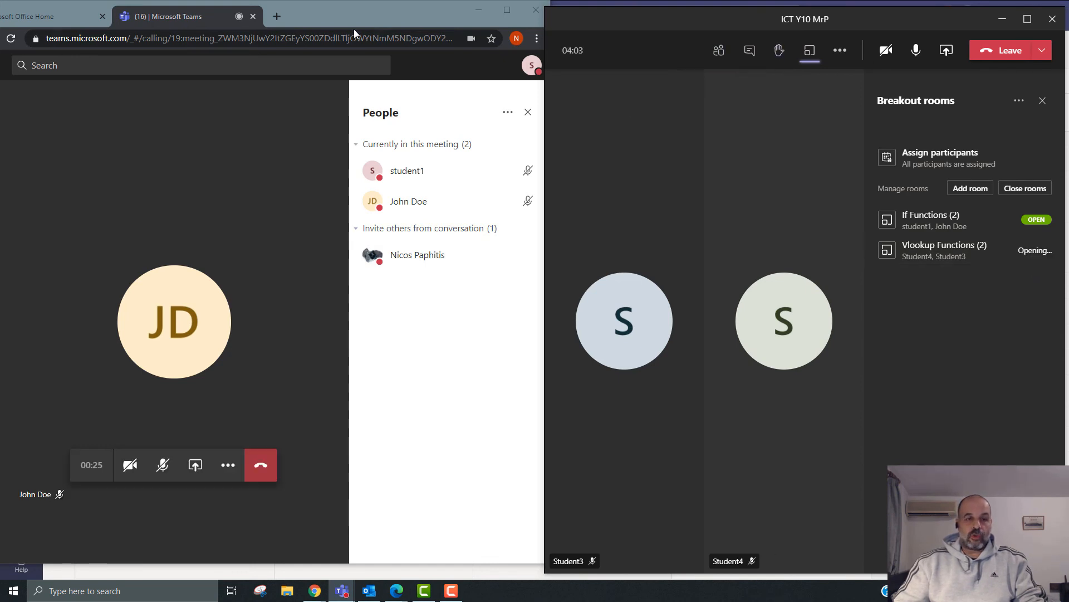
left_click(1044, 260)
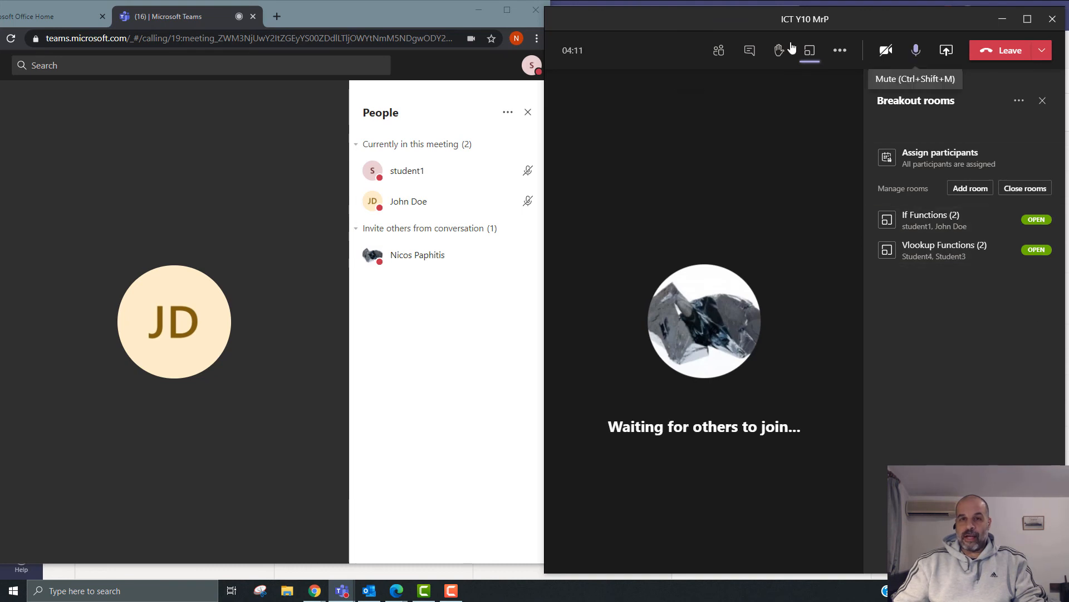
Step: Move the student's browser window out of view, maximize the organiser's meeting window and show its participants list
left_click_drag(312, 11, 312, 0)
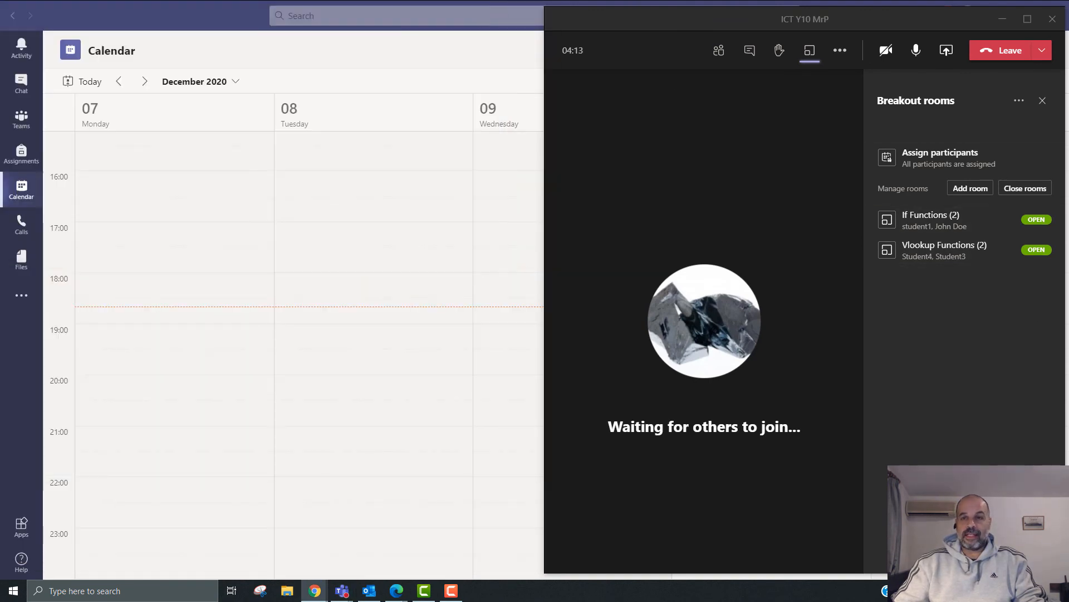
double_click(919, 18)
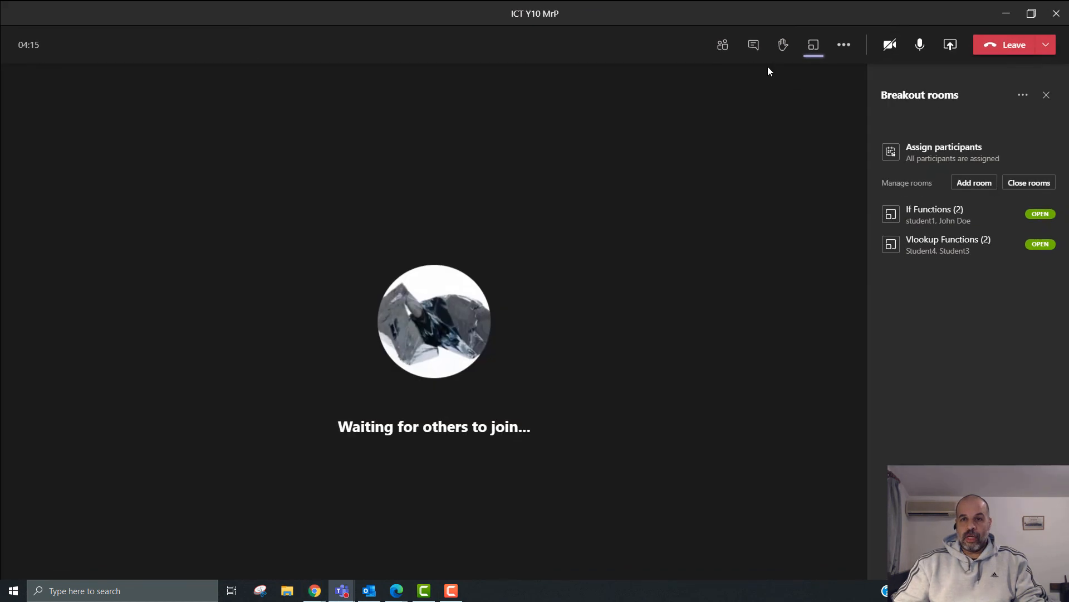
left_click(724, 56)
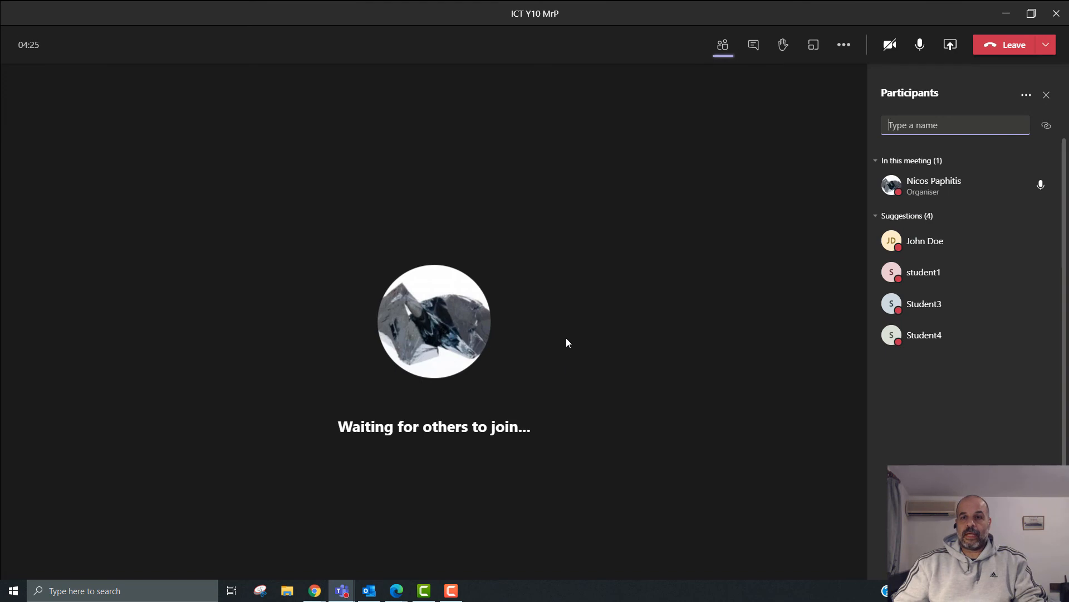
Step: Minimize the organiser's meeting window and arrange the two student browser windows side by side
left_click(1009, 15)
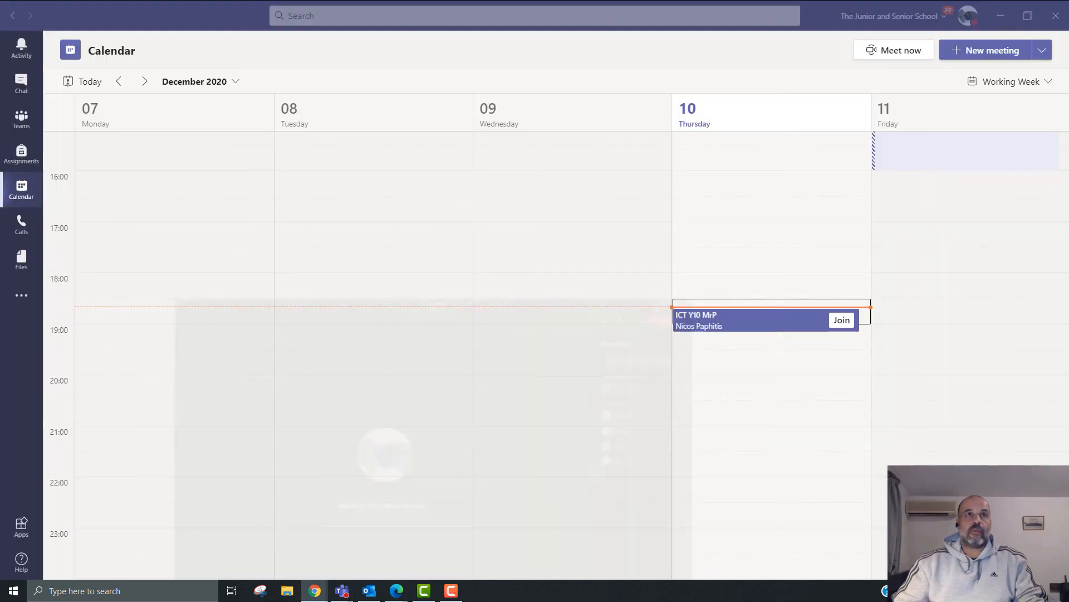
left_click_drag(318, 0, 839, 19)
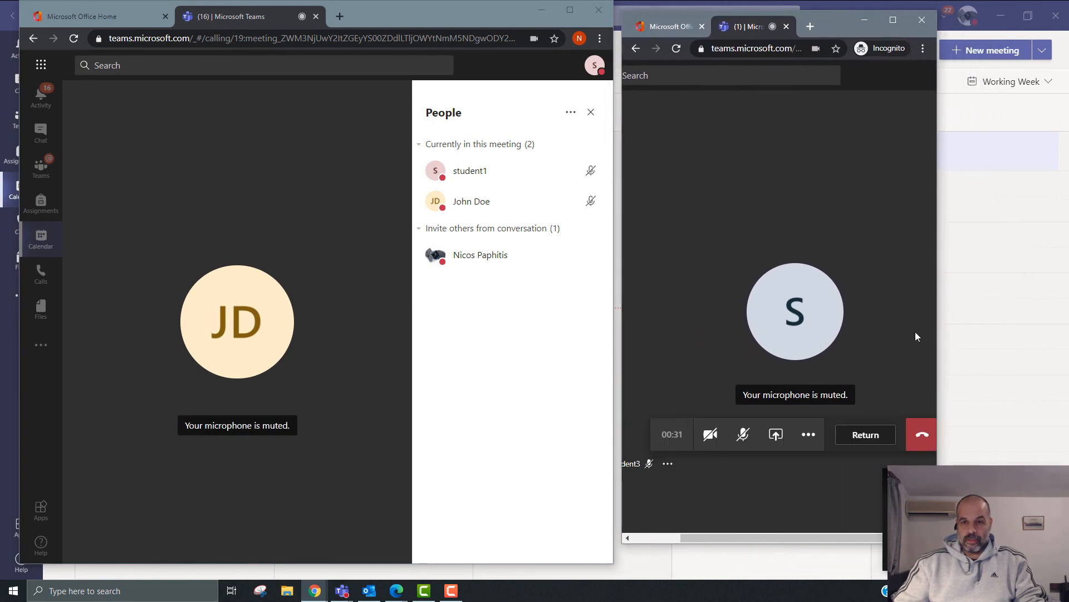
left_click_drag(939, 332, 961, 332)
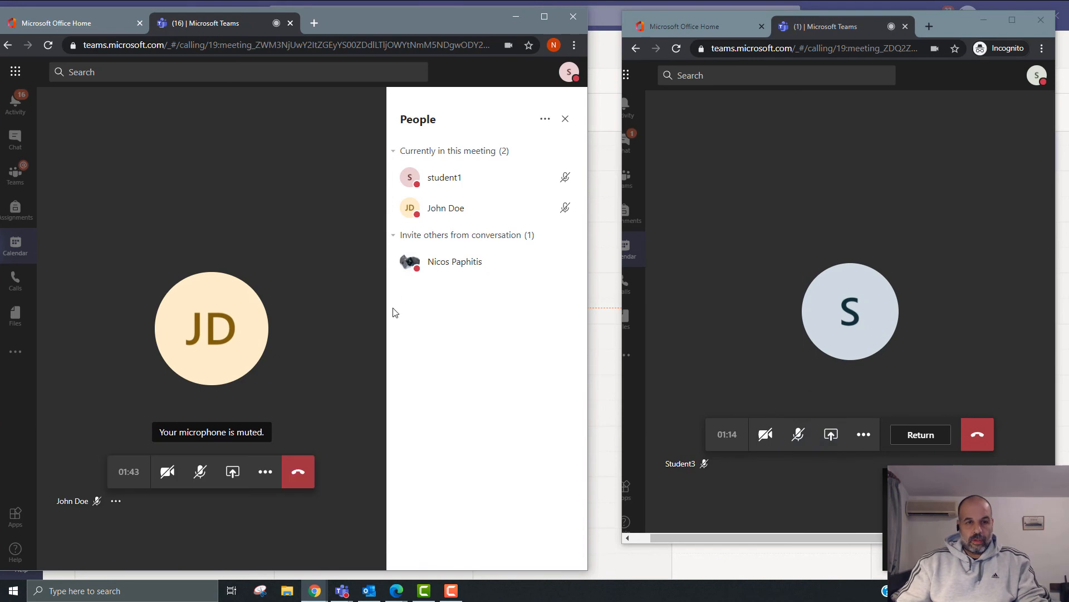
mouse_move(384, 19)
left_mouse_down()
mouse_move(403, 15)
mouse_move(373, 14)
mouse_move(386, 20)
left_mouse_up()
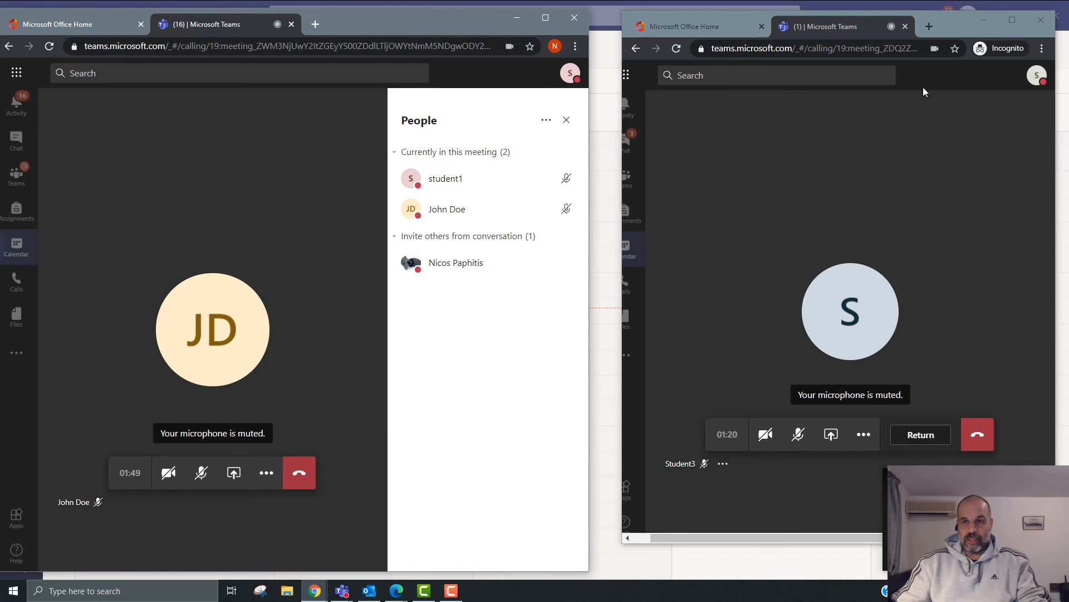
left_click_drag(949, 35, 929, 34)
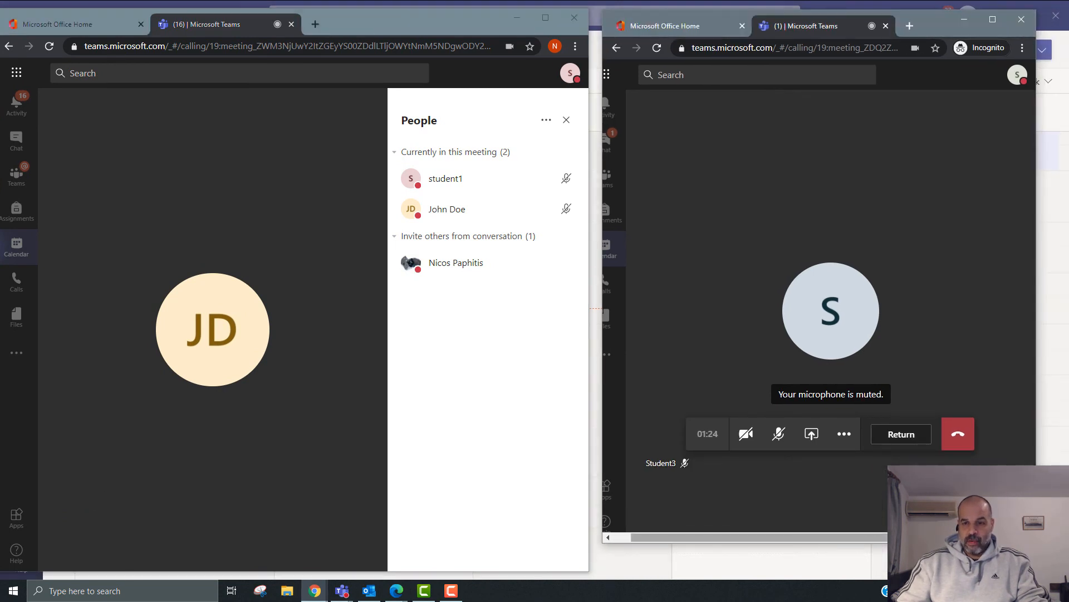
left_click_drag(914, 543, 913, 569)
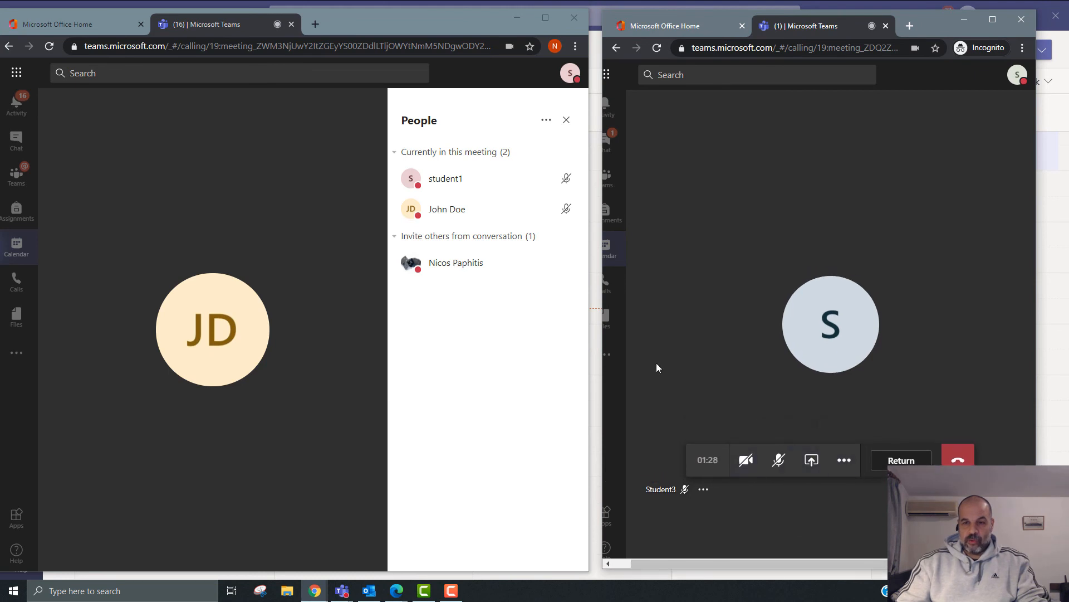
Step: Widen the incognito student's browser window until its people list can be shown, and shift it beside the other student window
left_click_drag(601, 347, 480, 348)
left_click(827, 470)
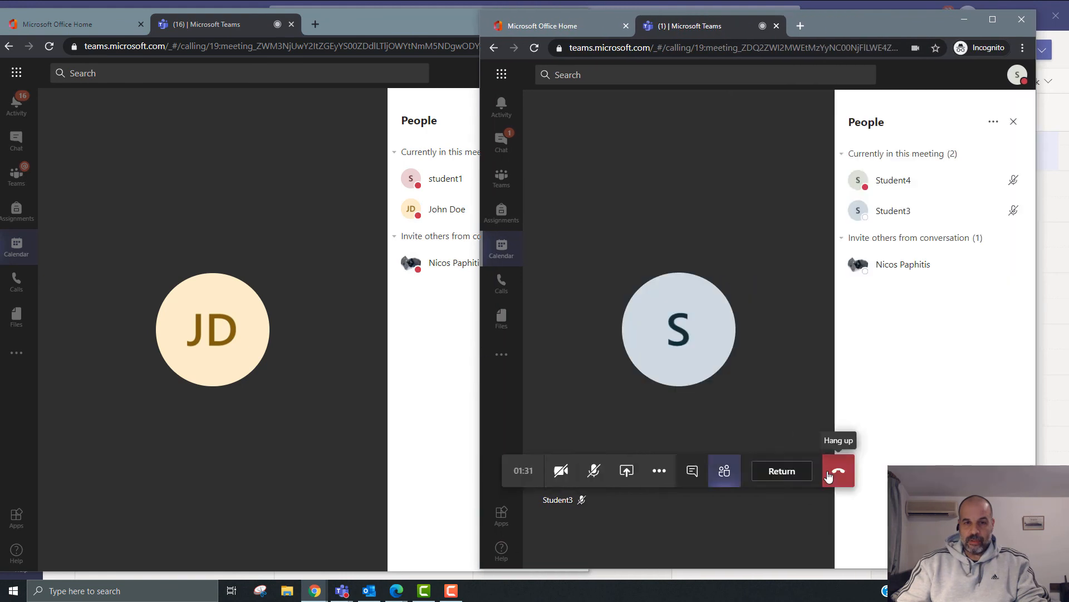
left_click_drag(843, 23, 897, 22)
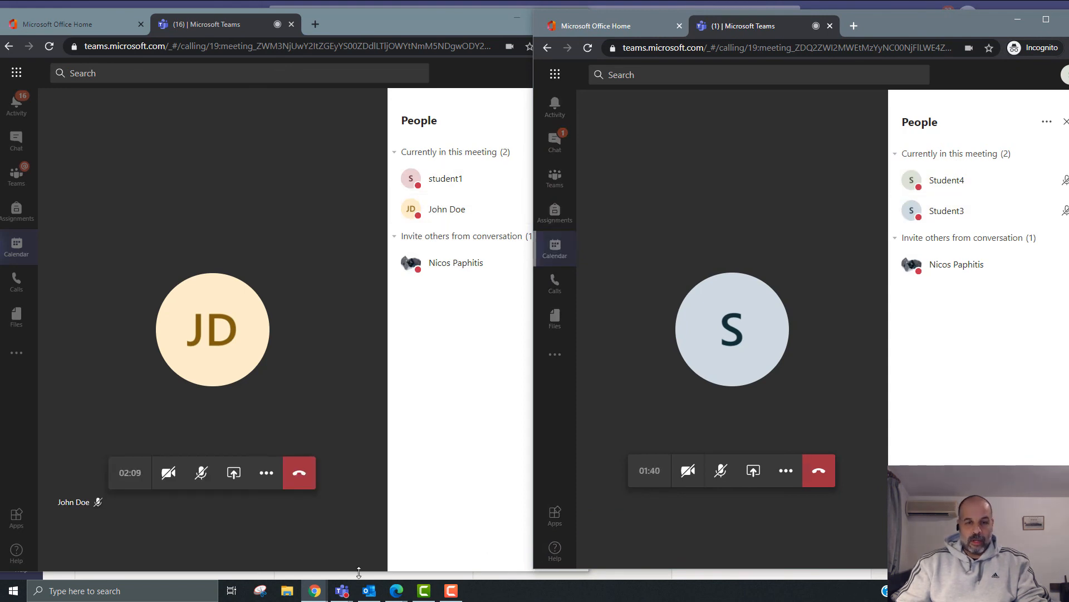
Step: Return to the organiser's meeting window and review the students listed under the If Functions breakout room
mouse_move(342, 596)
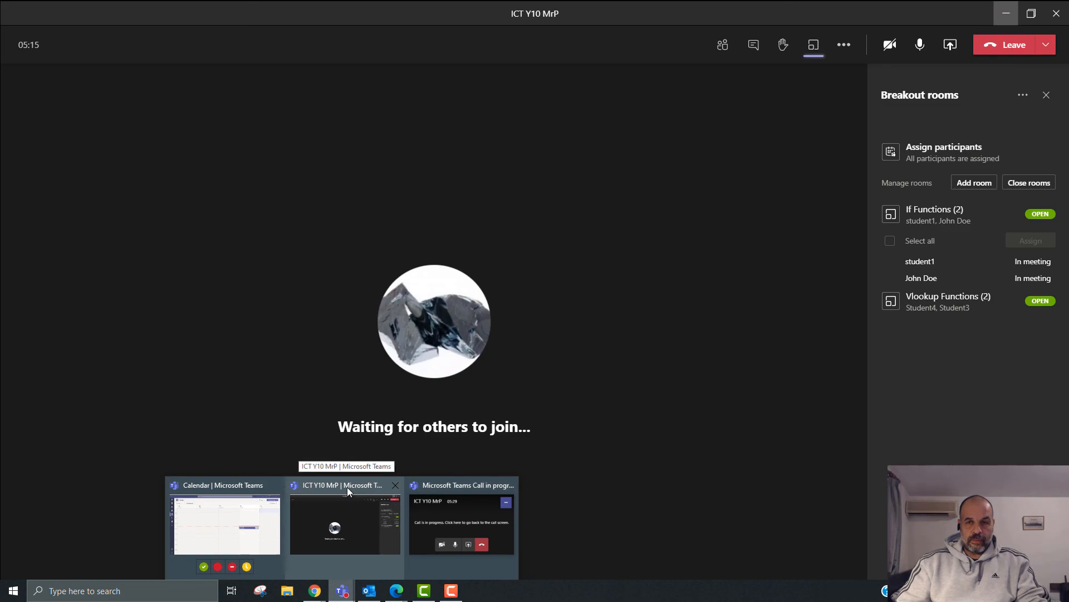
left_click(347, 487)
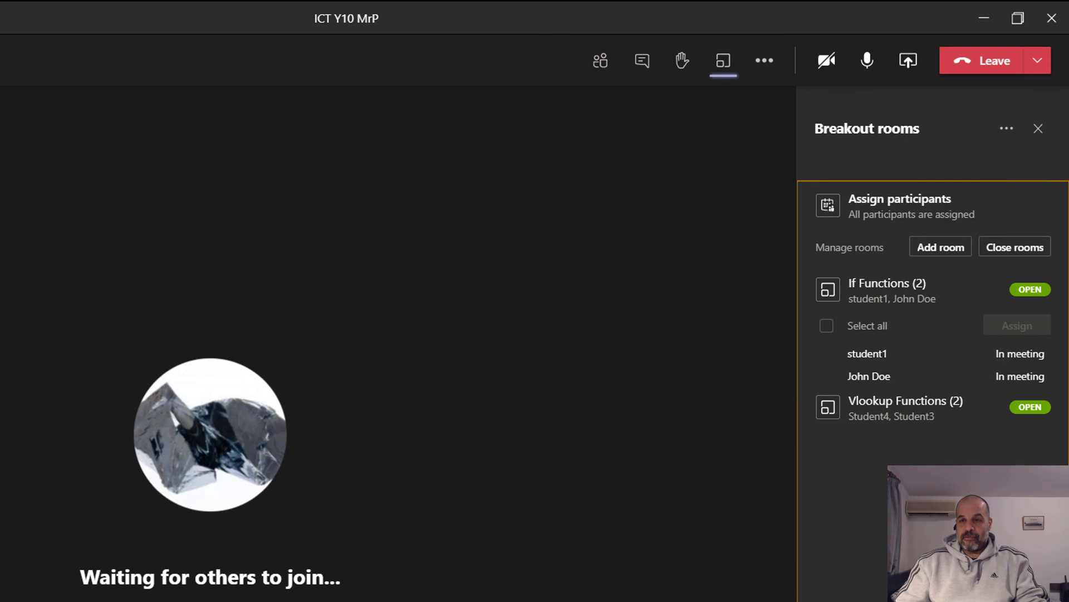
left_click(811, 290)
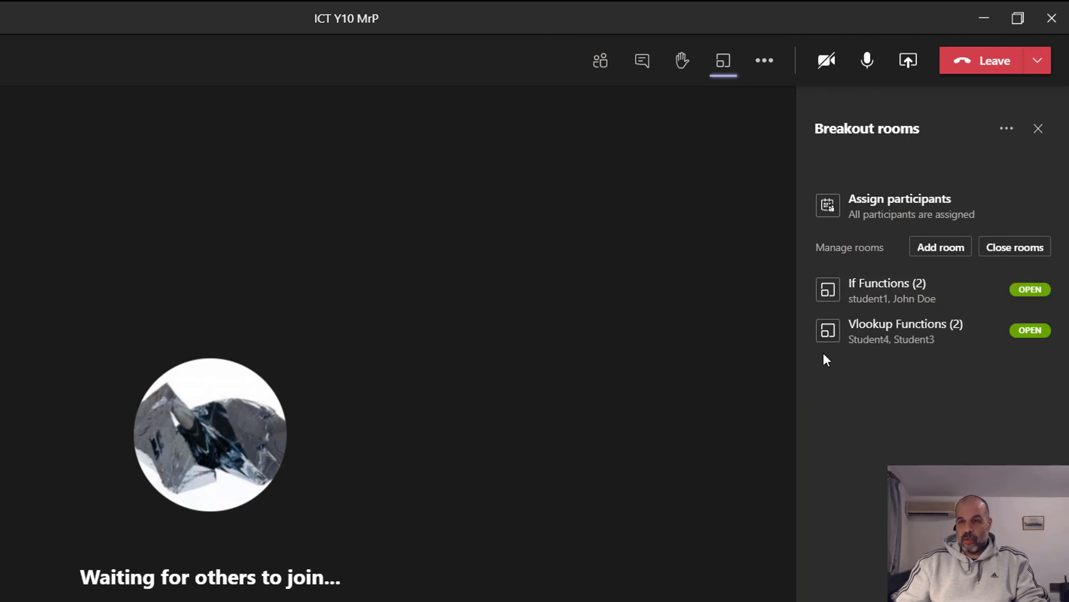
left_click(810, 290)
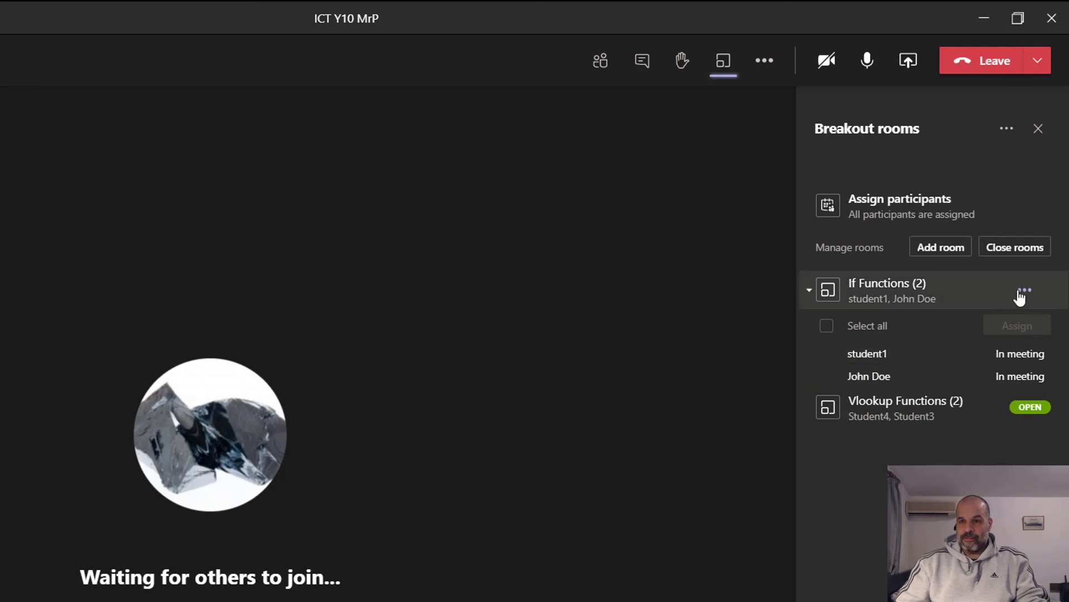
Step: Join the If Functions breakout room as organiser, dismiss the muted-speakers notice, move the room window aside and leave the room
left_click(1025, 290)
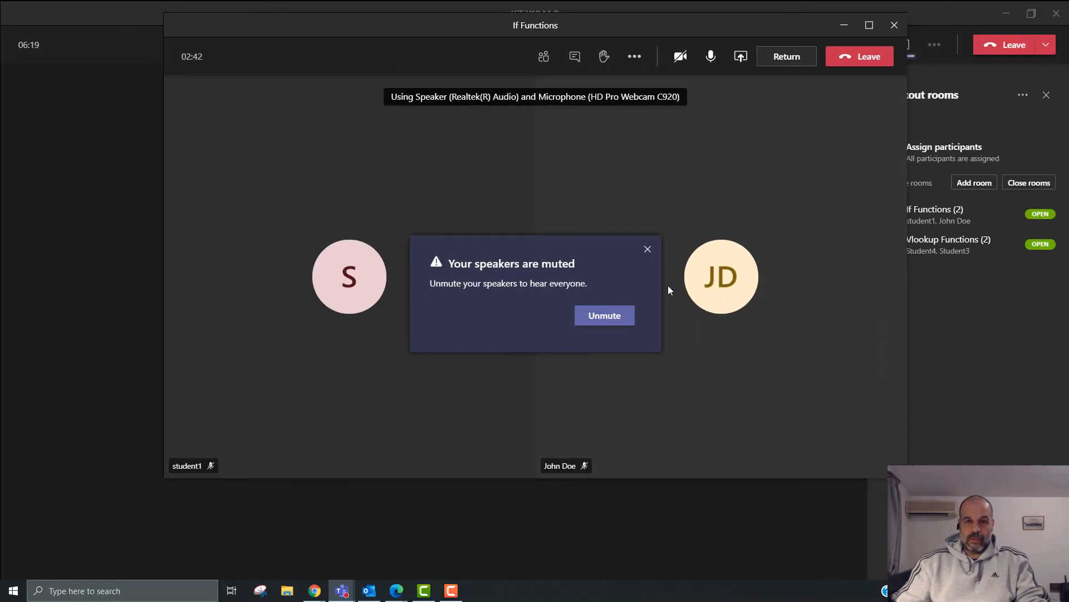
left_click(648, 250)
left_click_drag(670, 33, 621, 79)
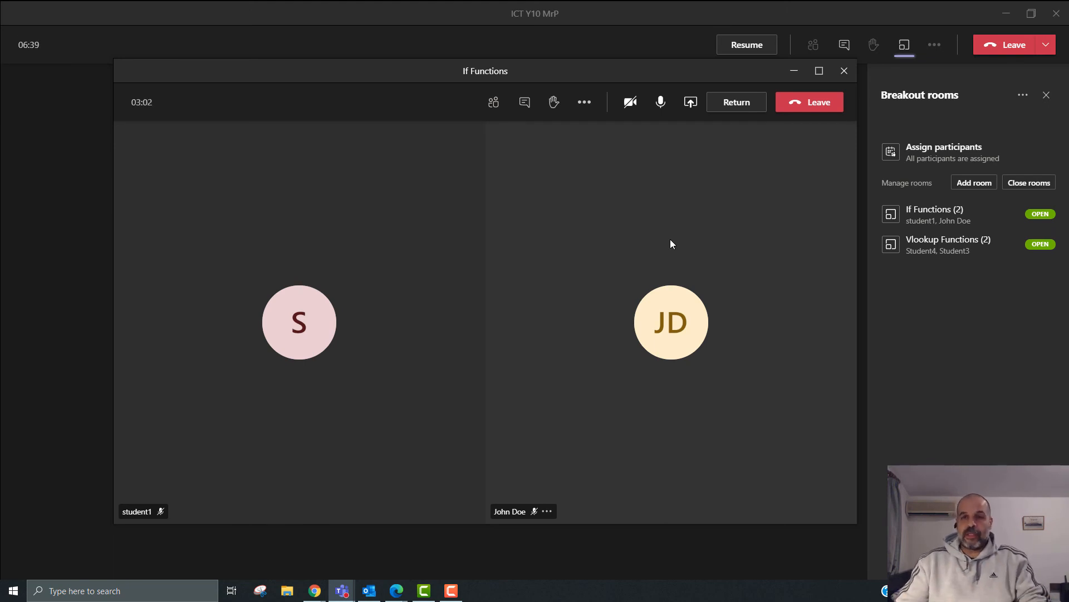
left_click(807, 108)
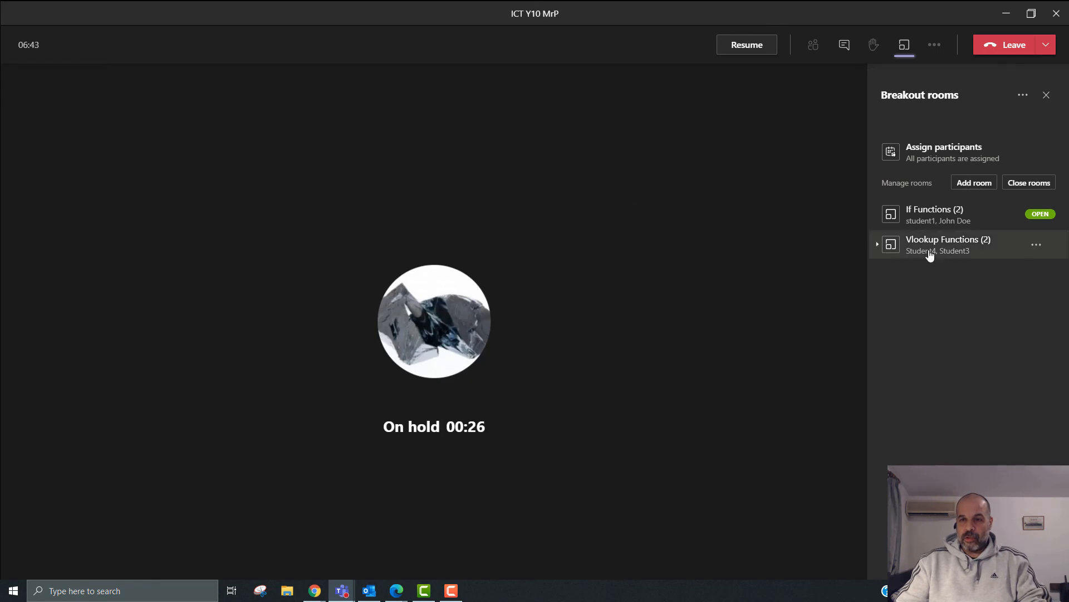
Step: Join the Vlookup Functions breakout room as organiser, dismiss the muted-speakers notice and clear the organiser windows to reveal the student windows
left_click(1036, 246)
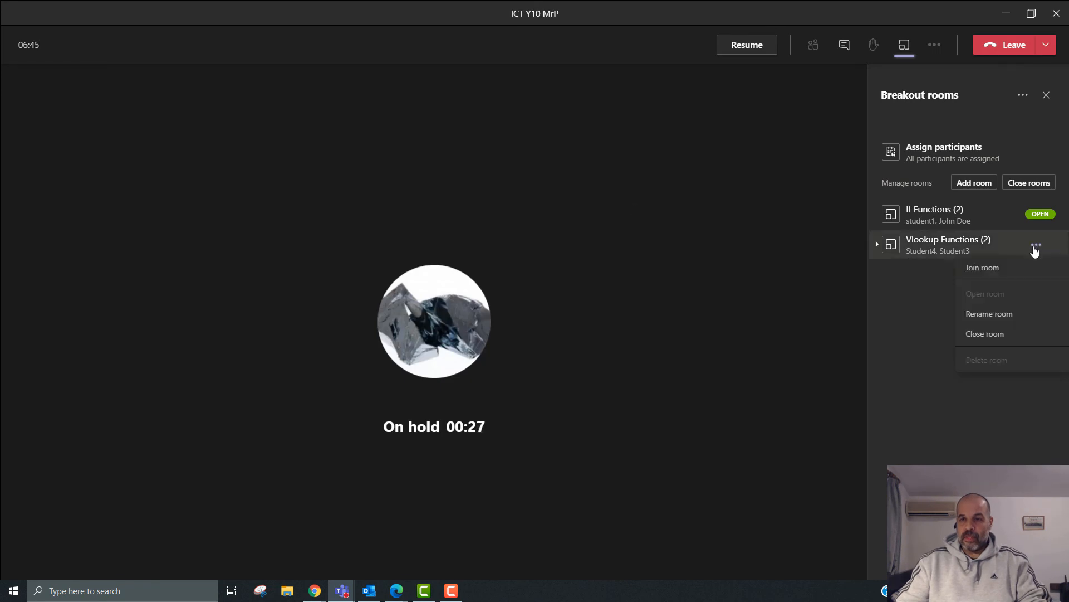
left_click(983, 269)
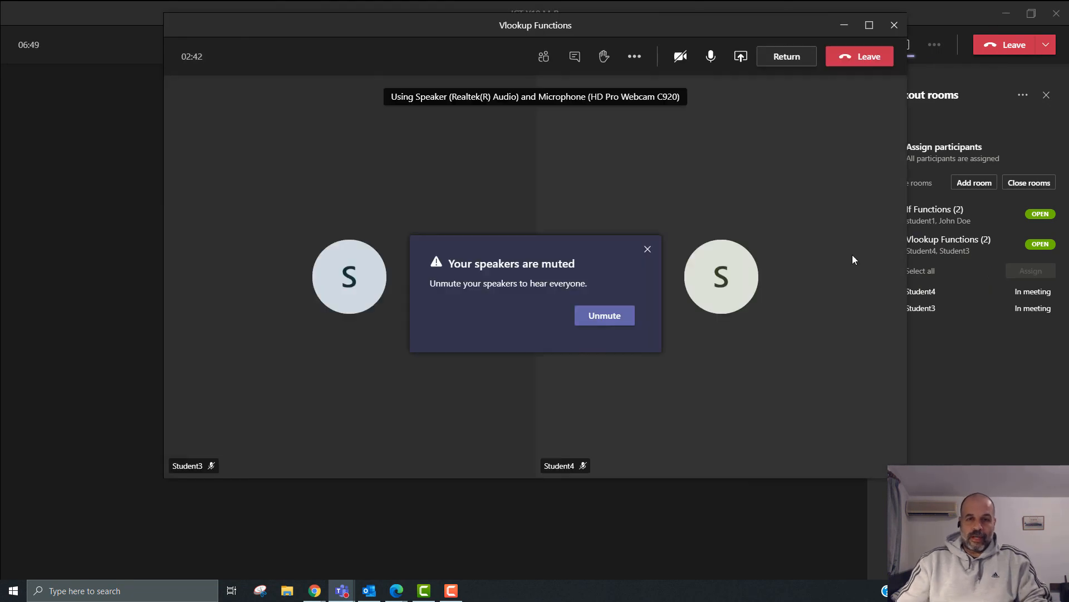
left_click(647, 248)
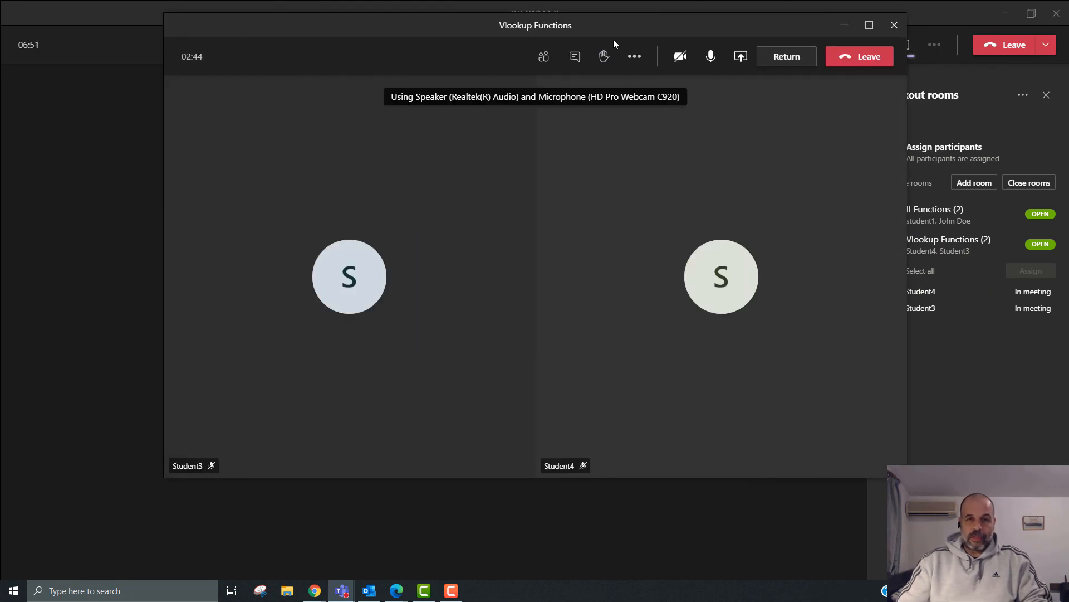
left_click_drag(619, 28, 614, 0)
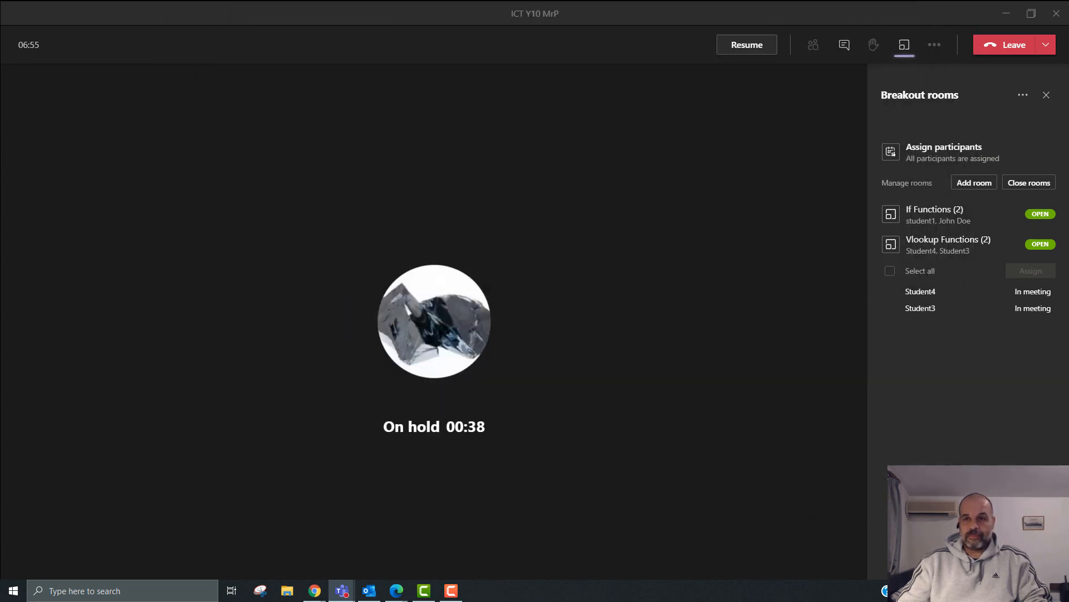
left_click(1006, 14)
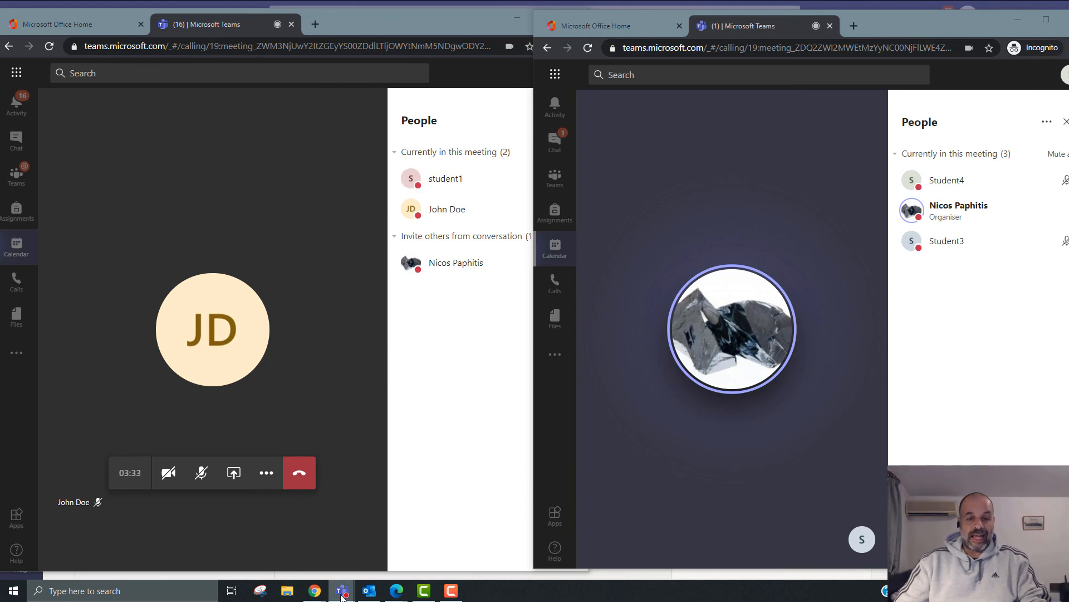
Step: Bring back the organiser's main meeting window and close the Vlookup Functions and If Functions breakout rooms individually
mouse_move(342, 590)
left_click(361, 487)
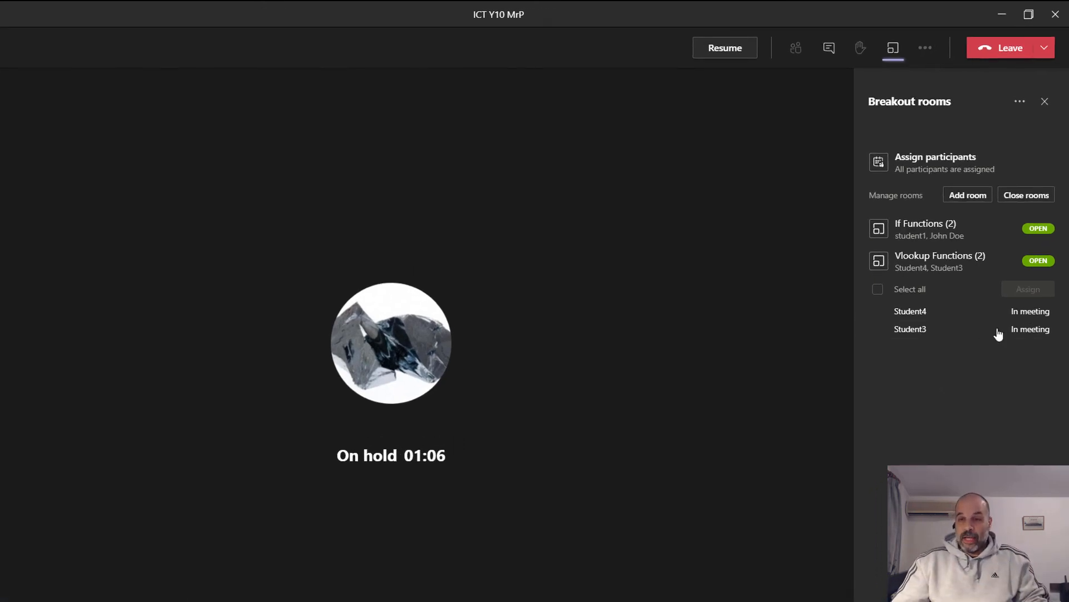
left_click(1034, 262)
left_click(997, 312)
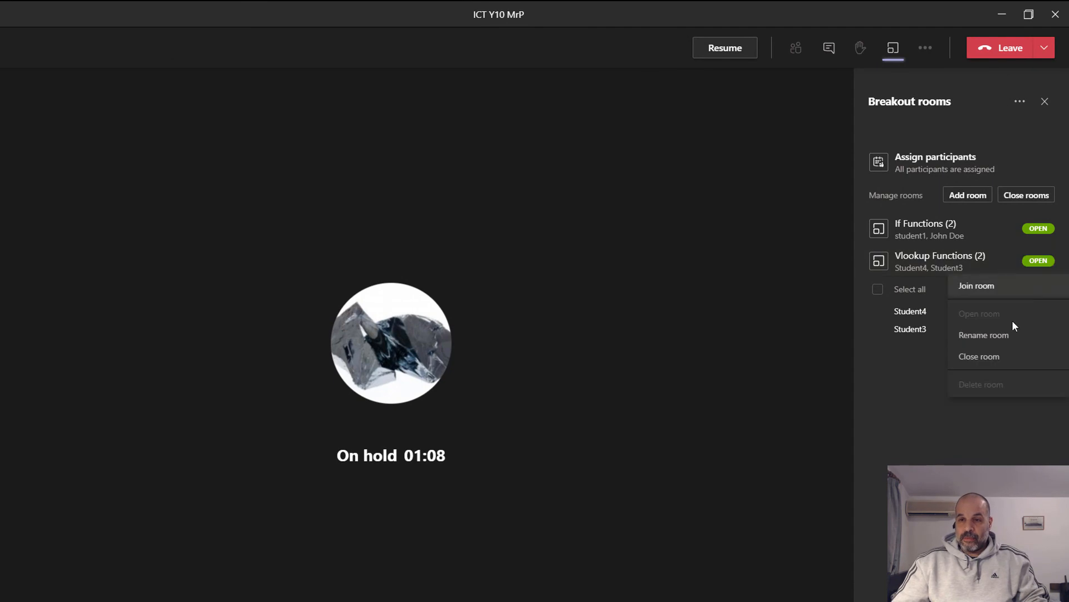
left_click(995, 356)
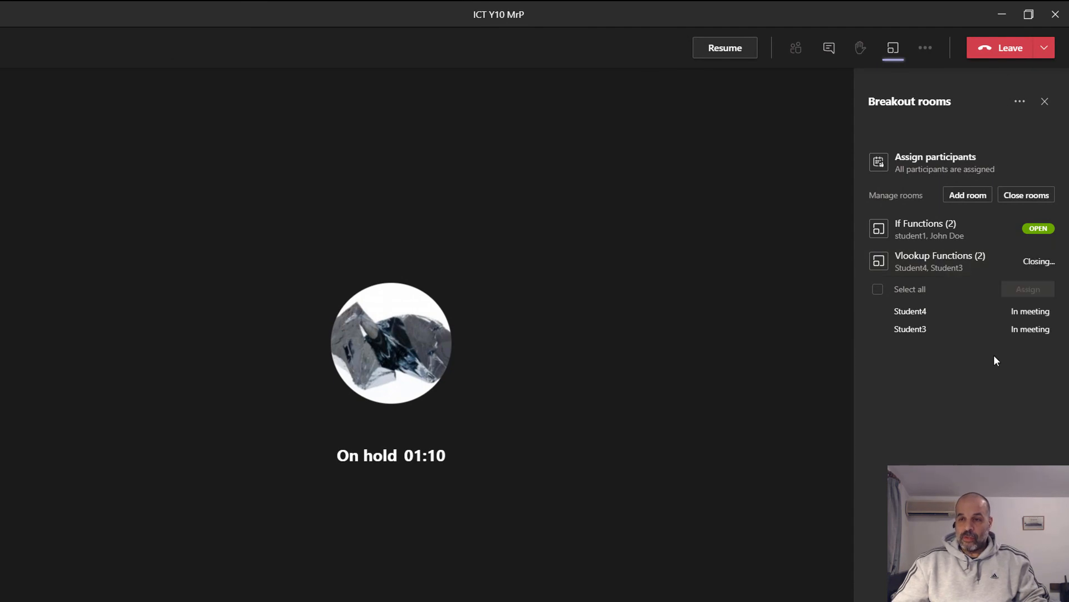
left_click(1035, 230)
left_click(1007, 324)
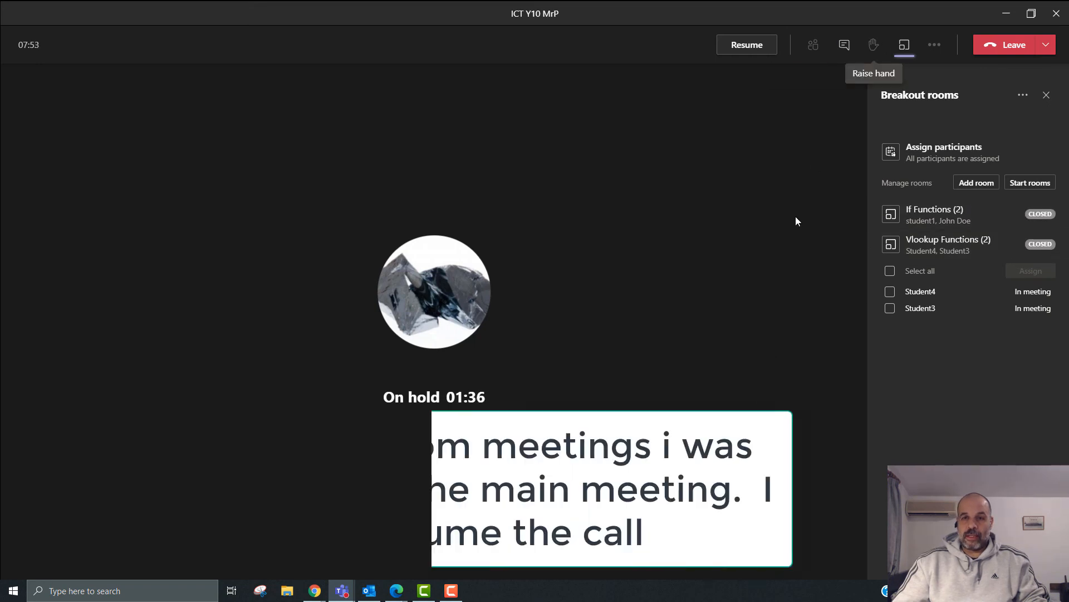
Step: Maximize the organiser's meeting window, resume the main meeting from hold and show its participants list
double_click(767, 8)
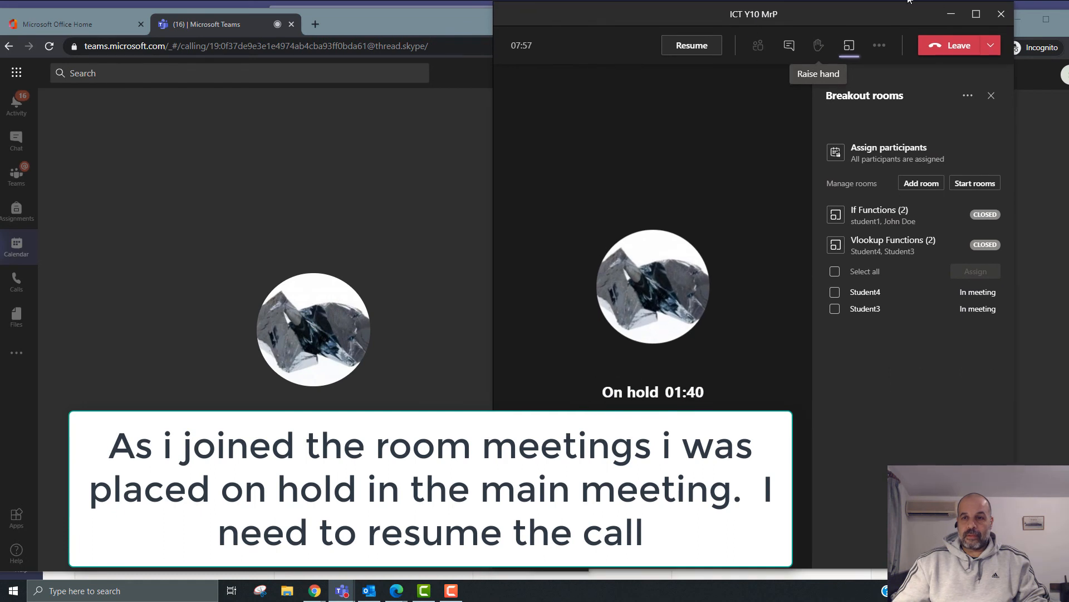
left_click(976, 14)
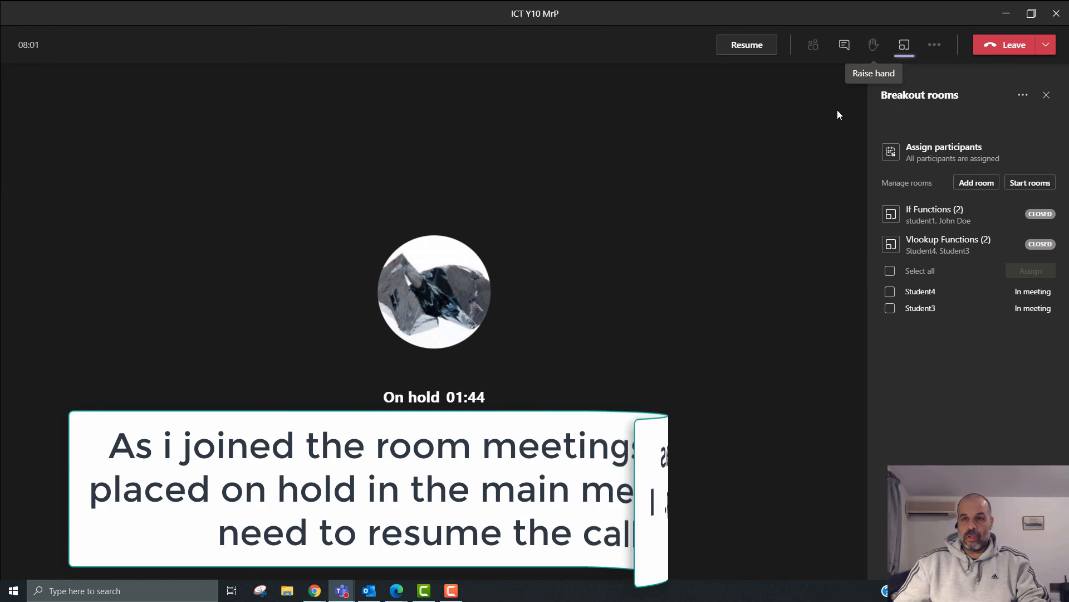
left_click(746, 48)
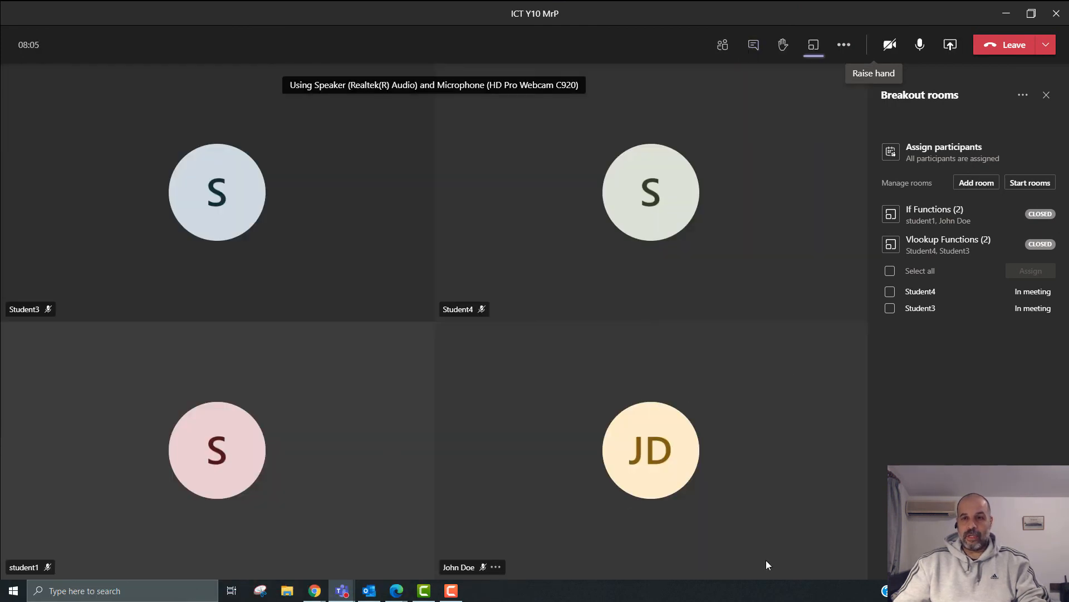
left_click(724, 46)
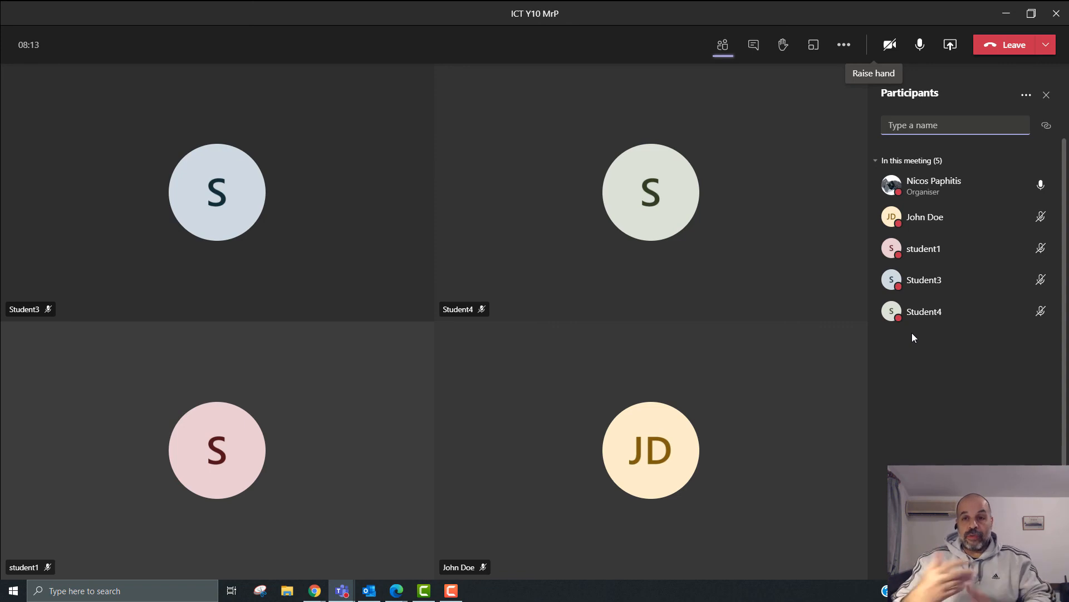
Step: Show the members of both breakout rooms and reassign student1 from If Functions to Vlookup Functions
left_click(818, 50)
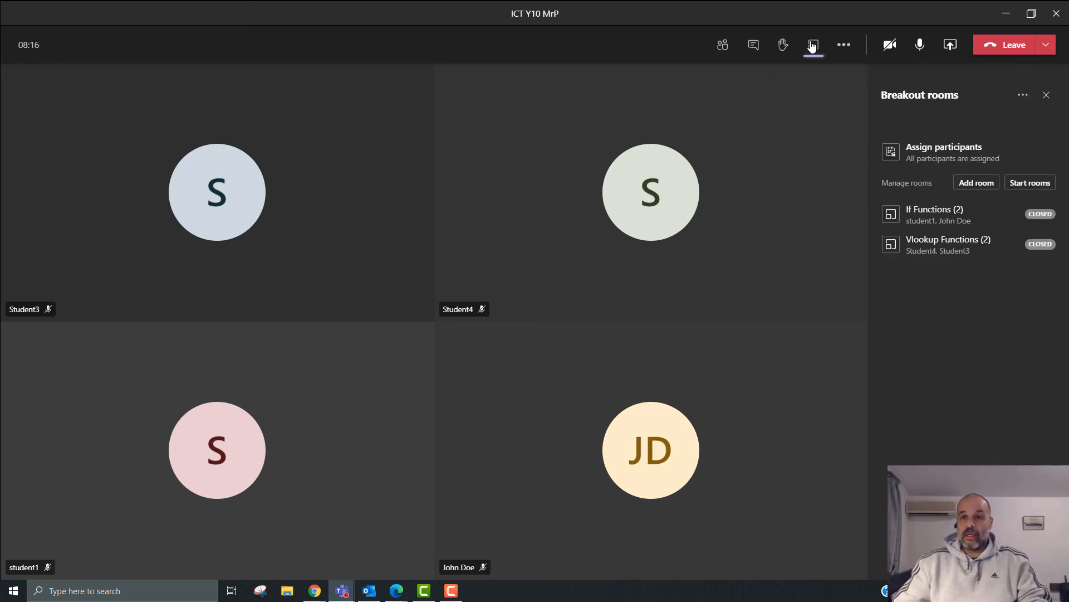
left_click(876, 217)
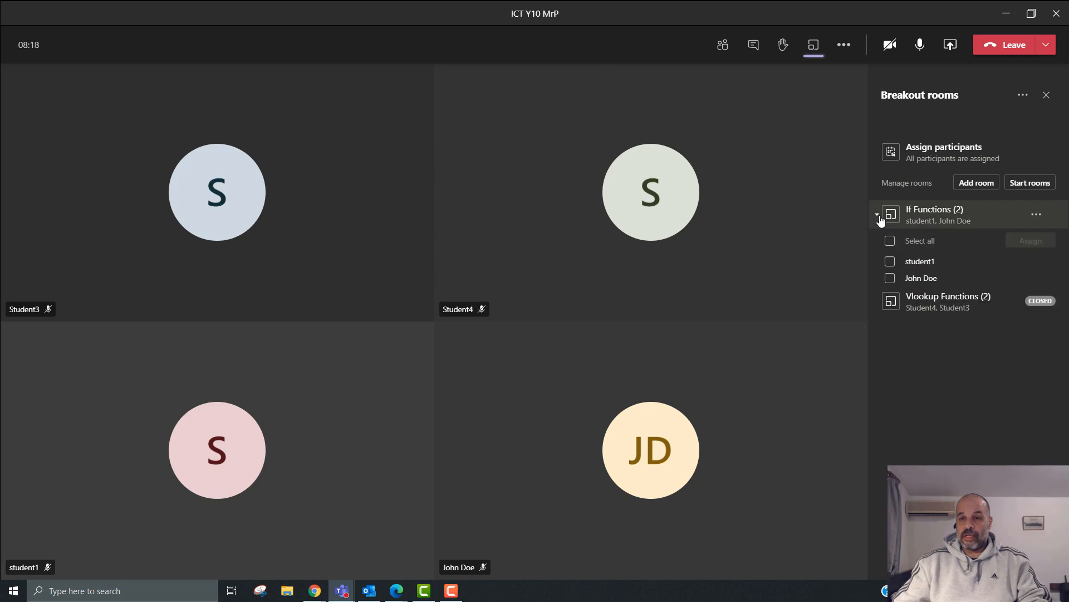
left_click(879, 303)
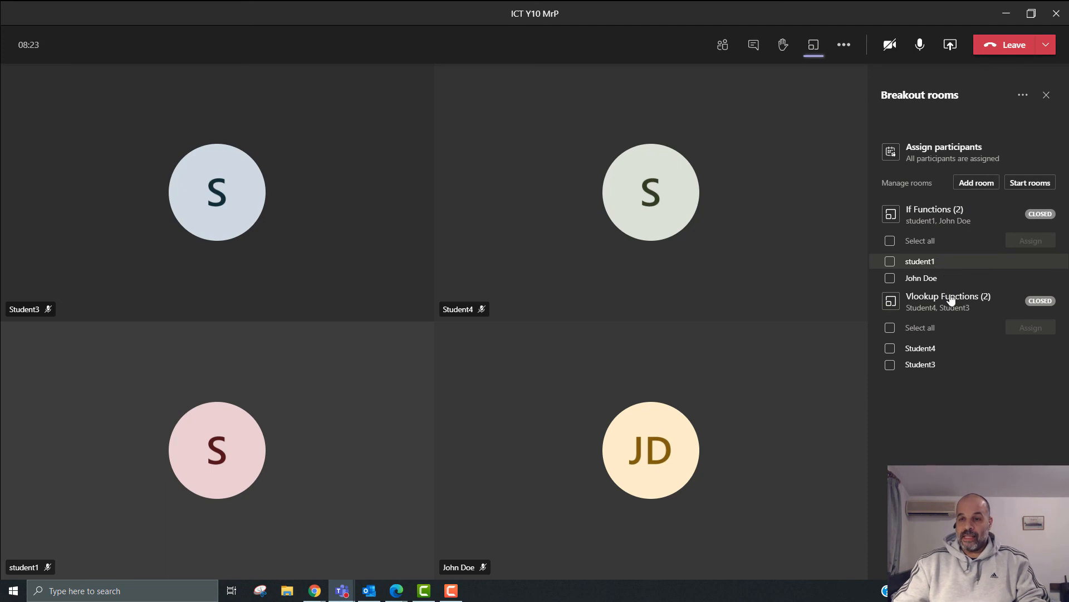
left_click(890, 262)
left_click(1034, 243)
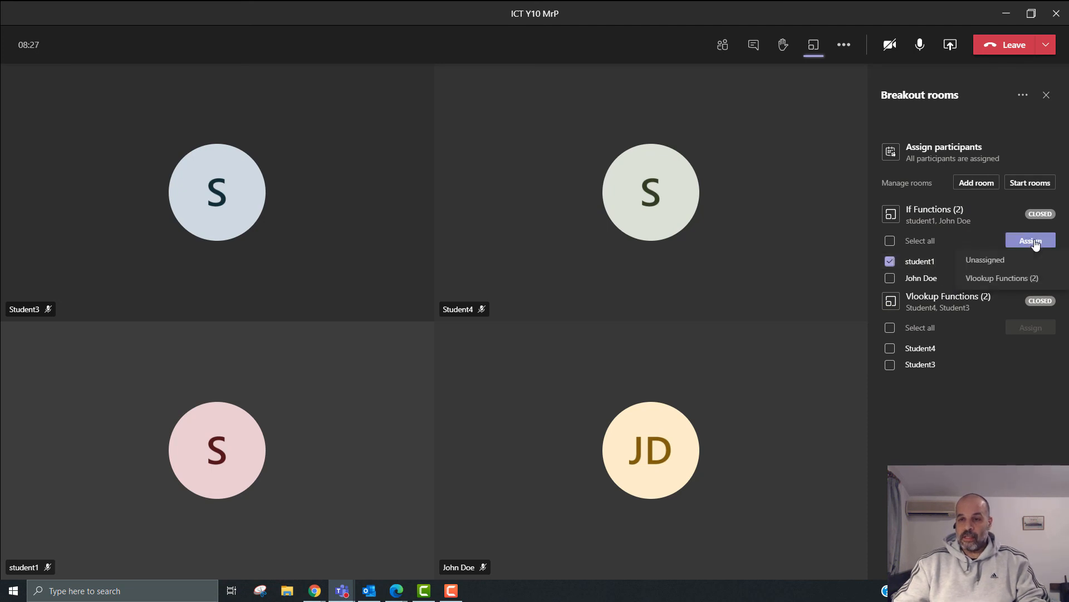
left_click(1003, 279)
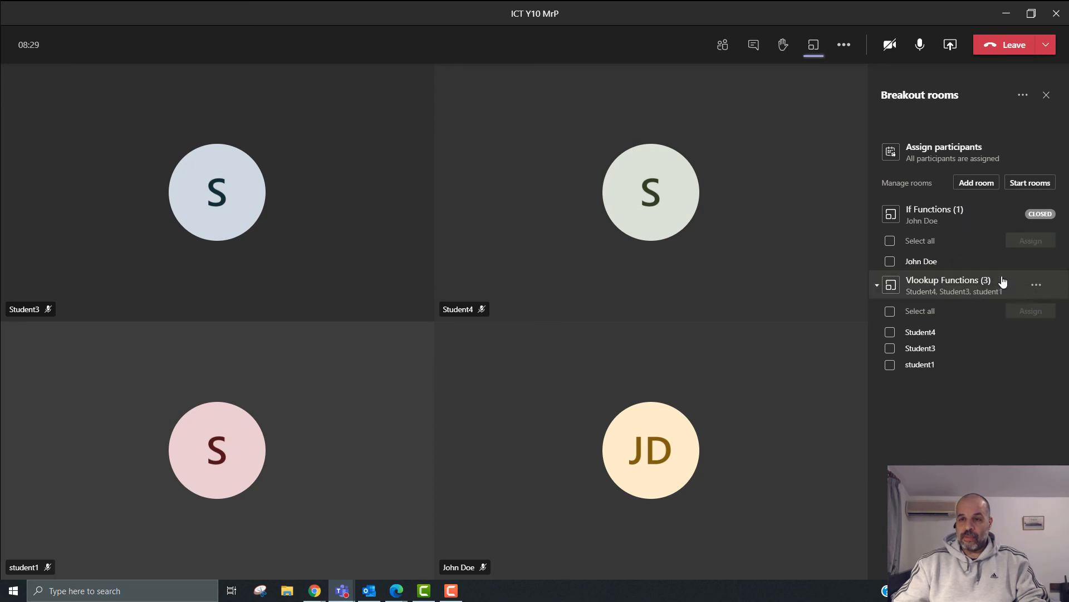
Step: Reassign Student3 from the Vlookup Functions room to the If Functions room
left_click(890, 348)
left_click(1024, 315)
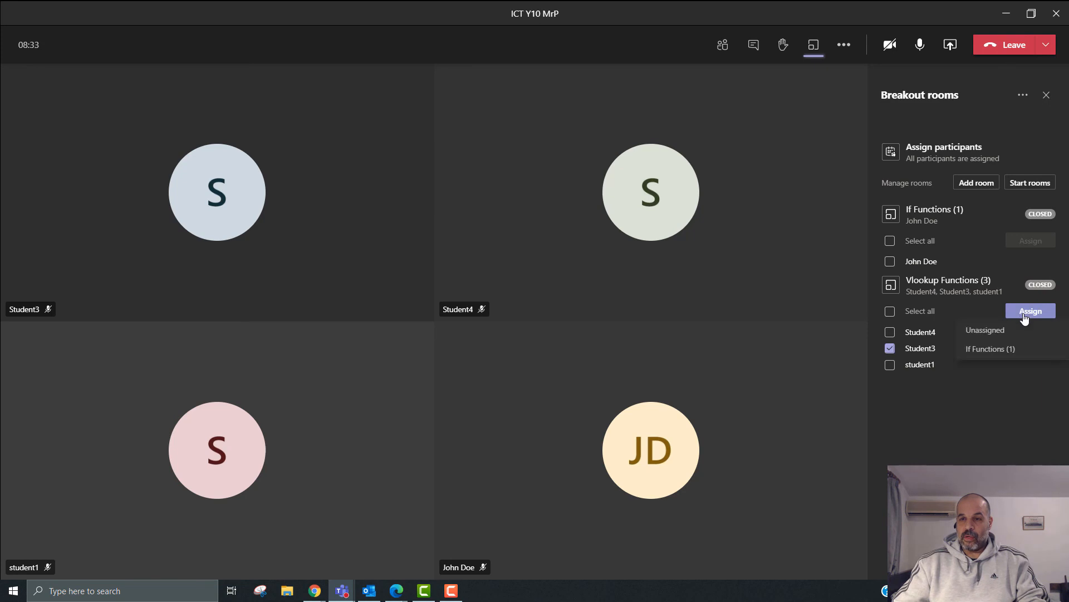
left_click(993, 353)
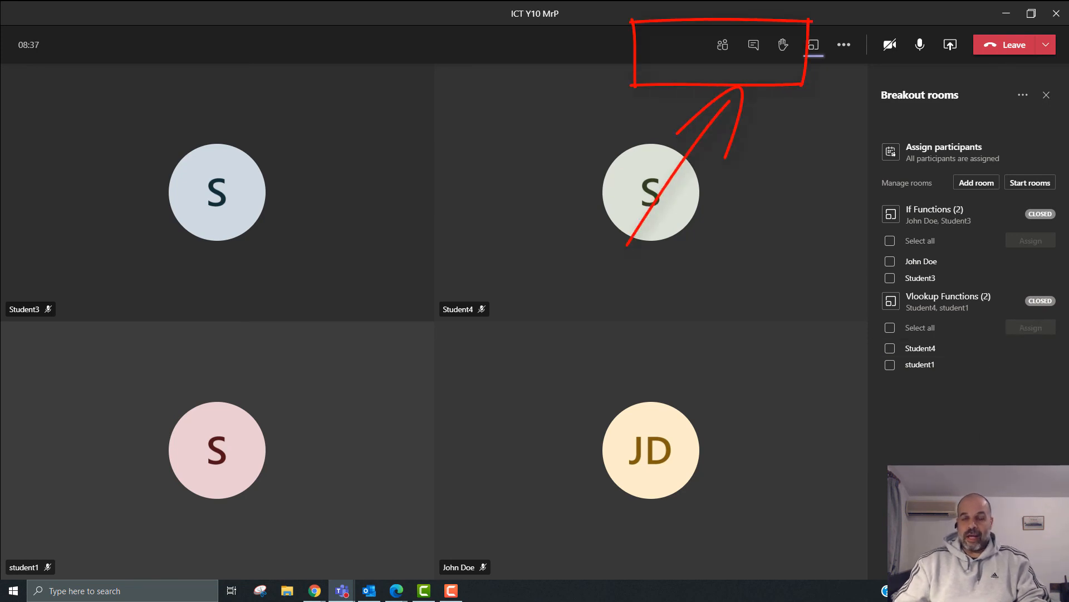
key("Escape")
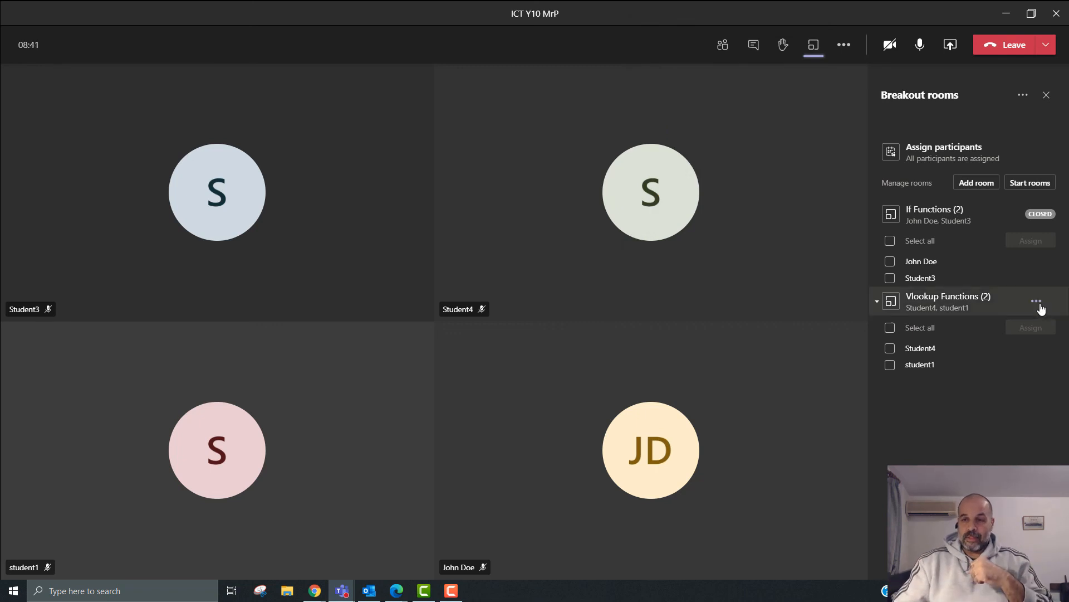
Step: Open the available options for the closed Vlookup Functions room
left_click(1041, 304)
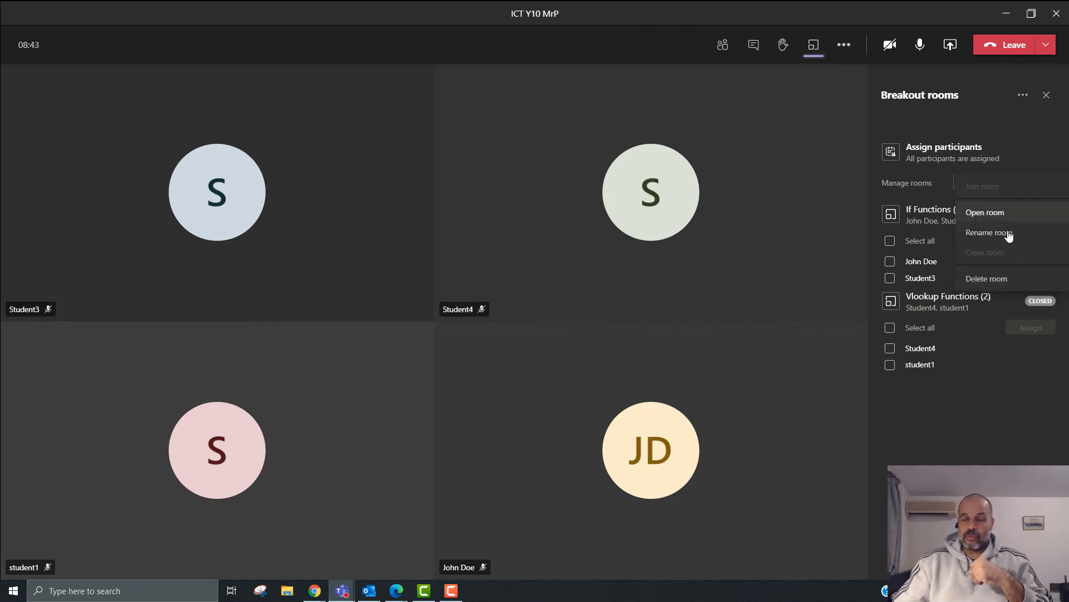